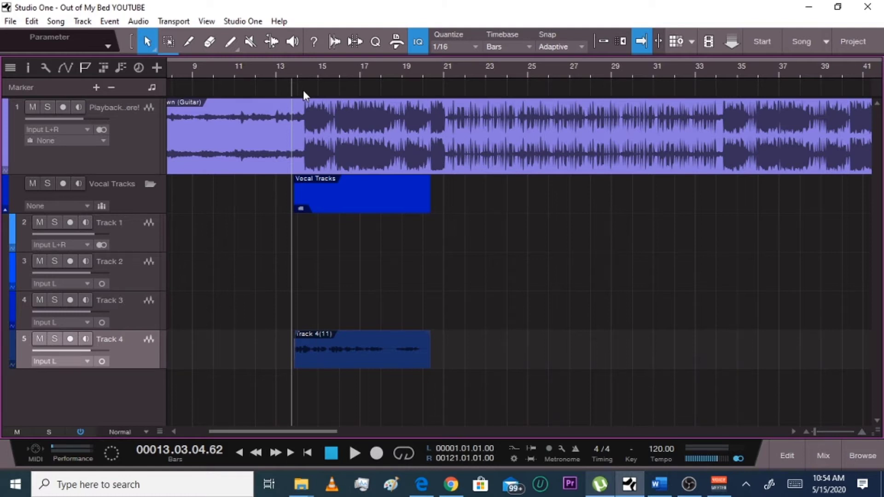
Play the unmuted playback track together with the vocal take on Track 4, from just before bar 14 to past its end
{"action": "left_click", "coordinate": [33, 107]}
{"action": "left_click", "coordinate": [33, 107]}
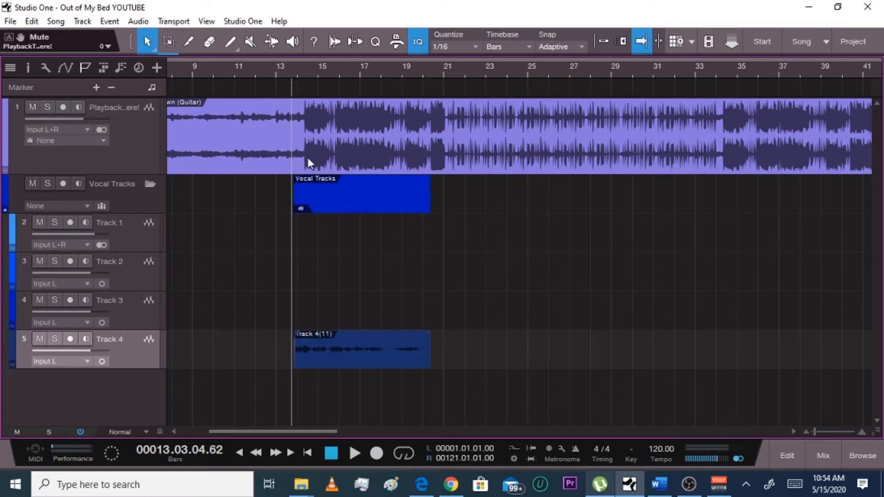
{"action": "key", "text": "space"}
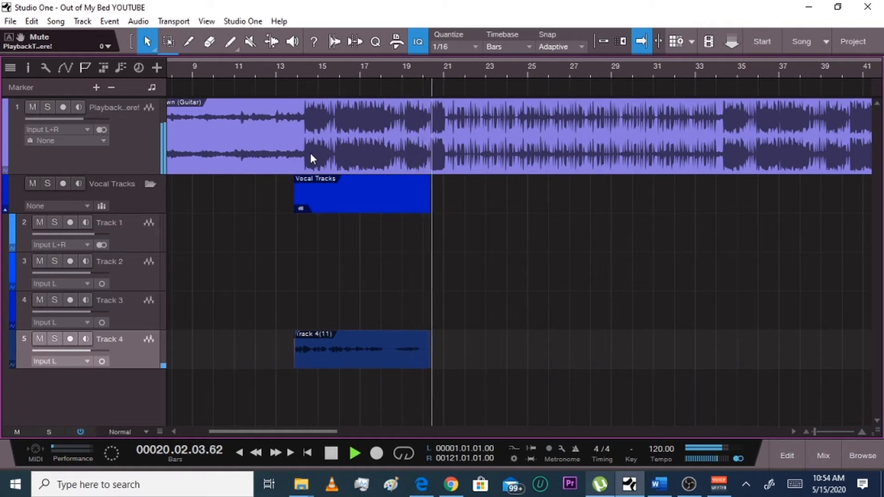
{"action": "key", "text": "space"}
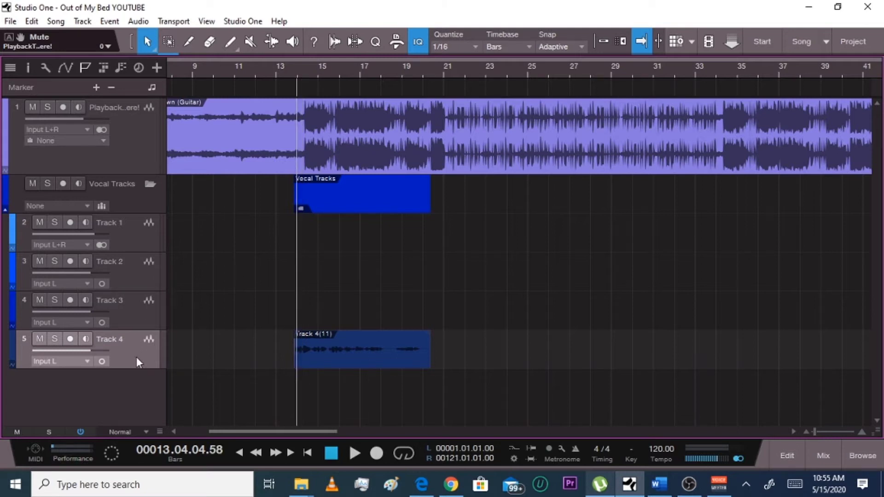
Set Track 4's channel mode to stereo with Input L+R
{"action": "left_click", "coordinate": [103, 362]}
{"action": "left_click", "coordinate": [99, 363]}
{"action": "left_click", "coordinate": [101, 363]}
Insert Pro EQ with the Male RNB vocal preset on Track 4 and enable its High quality option
{"action": "left_click", "coordinate": [835, 461]}
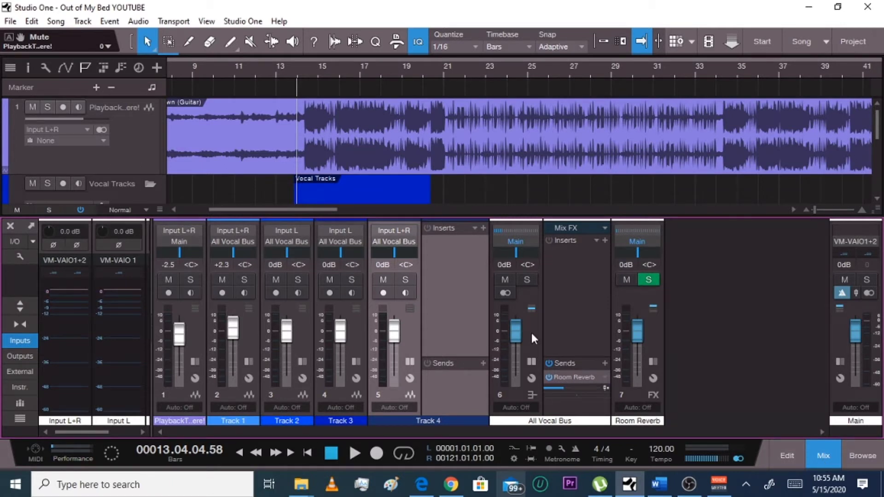
{"action": "key", "text": "F5"}
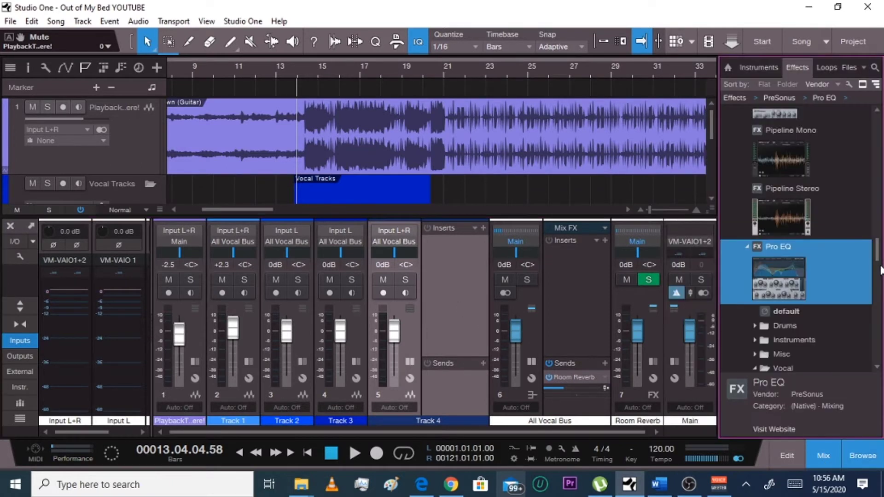
{"action": "left_click_drag", "start_coordinate": [877, 260], "coordinate": [880, 276]}
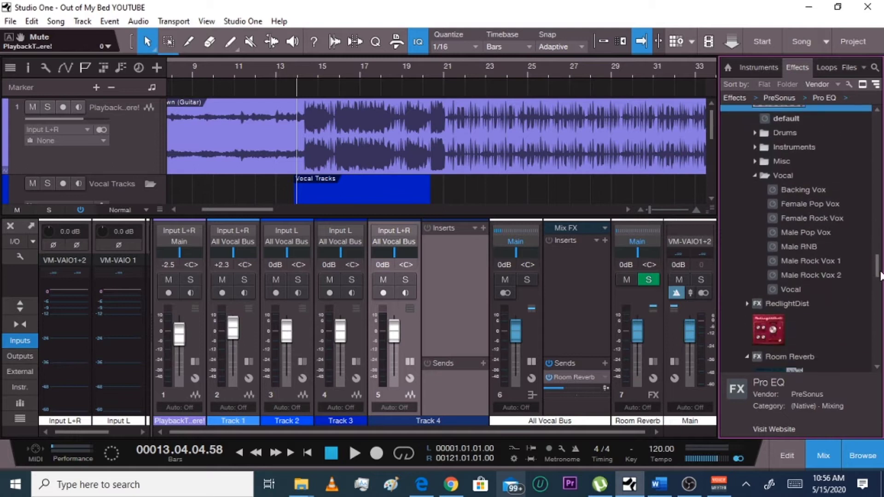
{"action": "left_click_drag", "start_coordinate": [811, 236], "coordinate": [468, 277]}
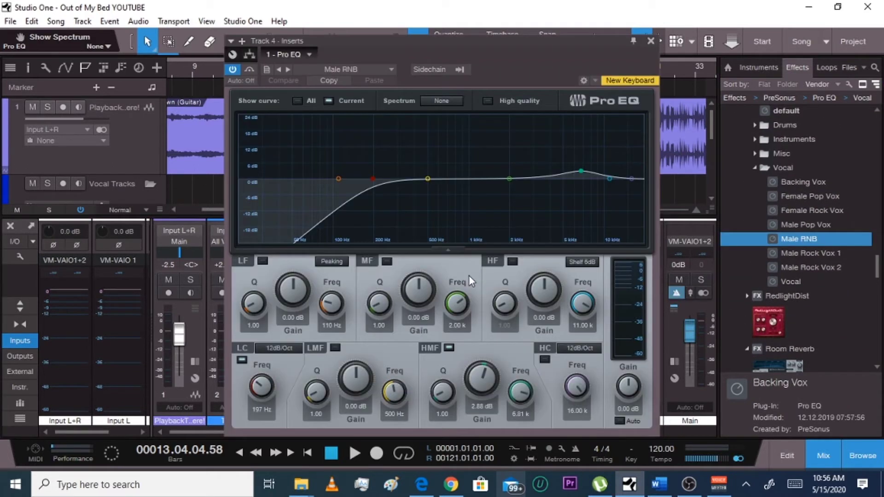
{"action": "left_click", "coordinate": [492, 99]}
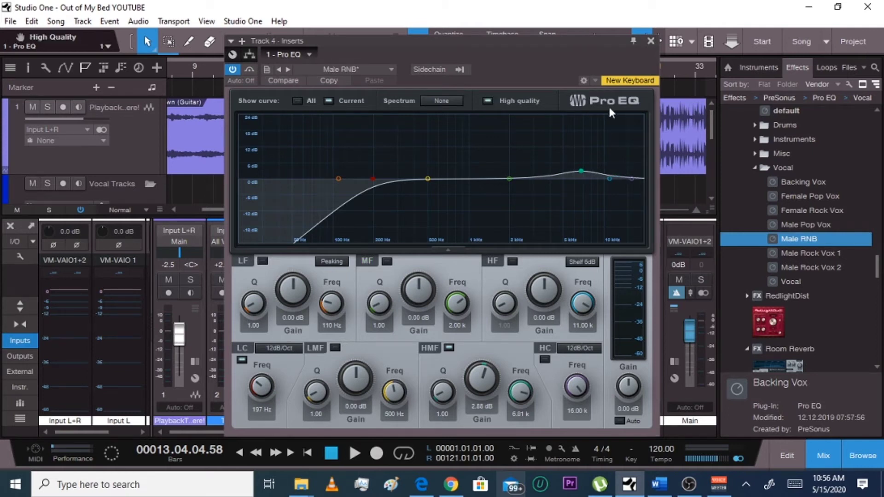
{"action": "left_click", "coordinate": [651, 40]}
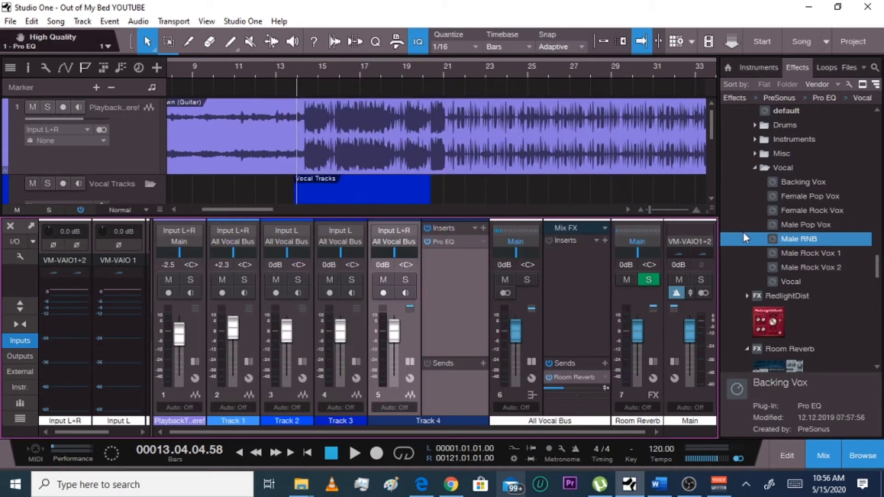
Insert Room Reverb with the Medium Studio preset on Track 4 after the Pro EQ
{"action": "double_click", "coordinate": [767, 169]}
{"action": "mouse_move", "coordinate": [879, 272]}
{"action": "left_mouse_down"}
{"action": "mouse_move", "coordinate": [879, 255]}
{"action": "mouse_move", "coordinate": [879, 263]}
{"action": "left_mouse_up"}
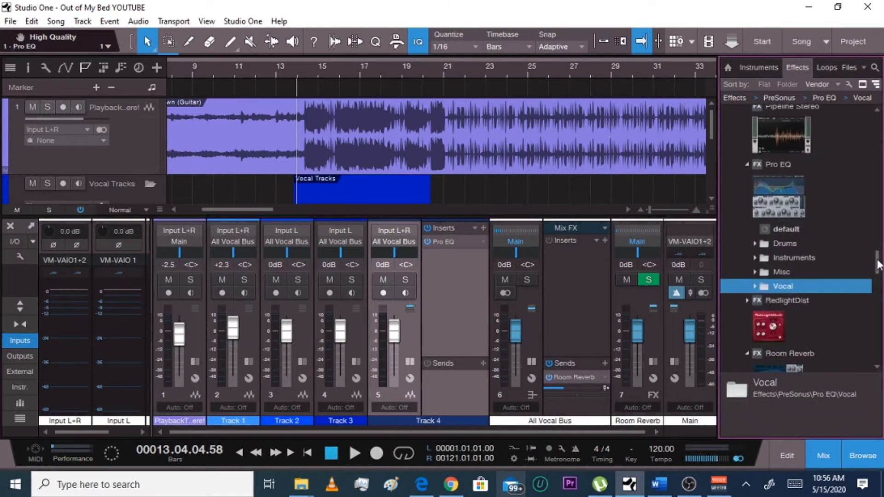
{"action": "double_click", "coordinate": [786, 189]}
{"action": "left_click_drag", "start_coordinate": [877, 264], "coordinate": [877, 288]}
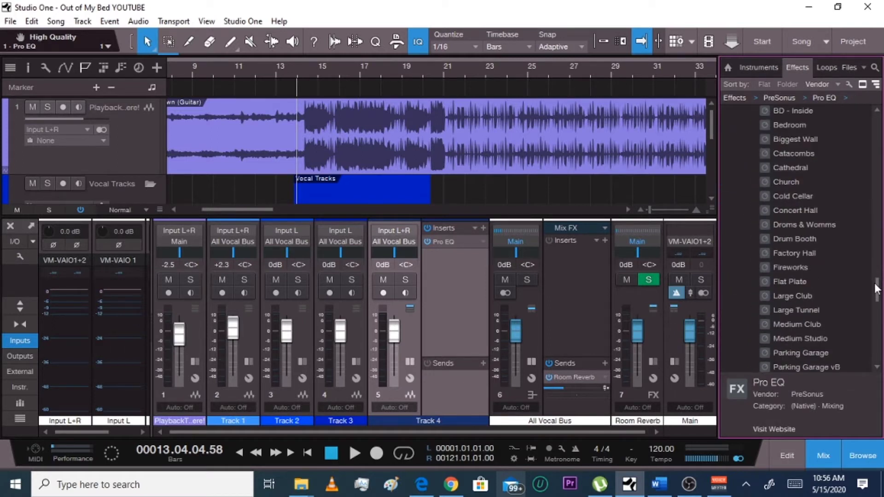
{"action": "left_click", "coordinate": [576, 378]}
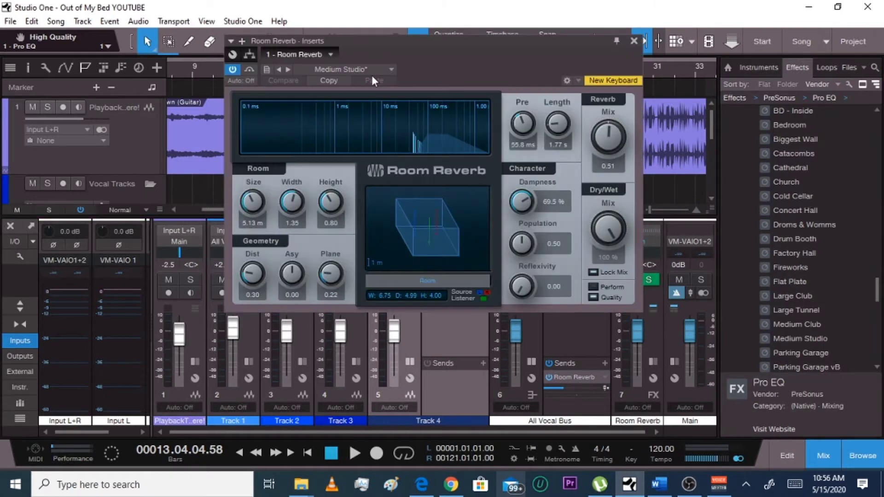
{"action": "left_click", "coordinate": [634, 41]}
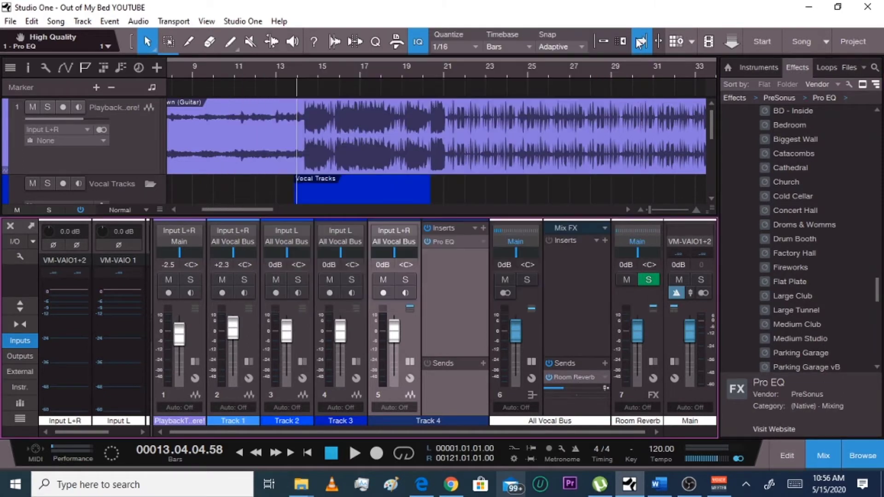
{"action": "left_click_drag", "start_coordinate": [805, 332], "coordinate": [458, 293]}
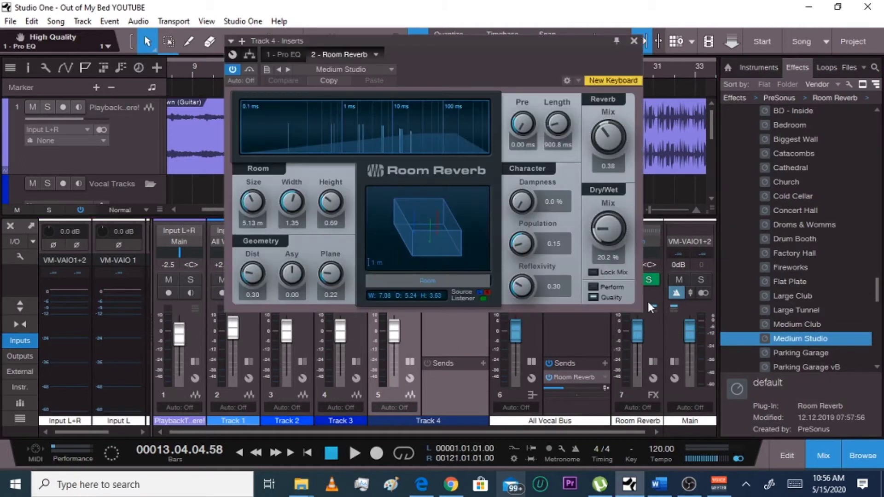
{"action": "left_click", "coordinate": [634, 41]}
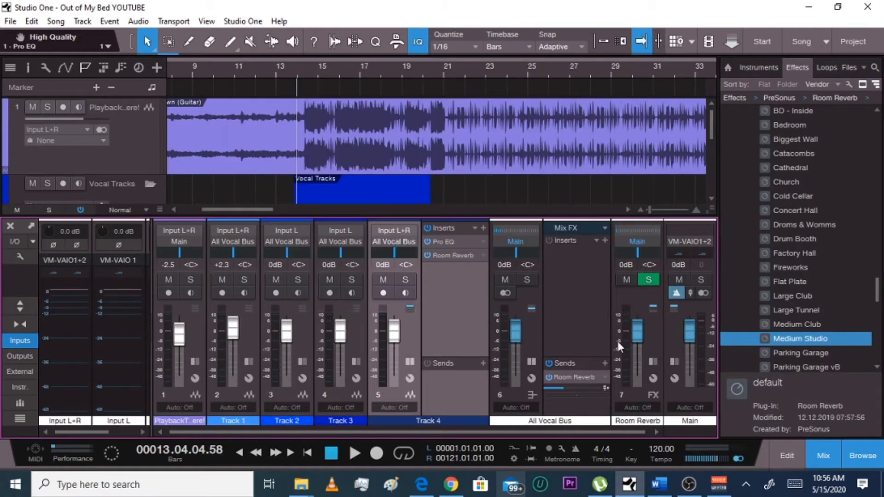
Remove the Room Reverb send from the All Vocal Bus
{"action": "right_click", "coordinate": [604, 374]}
{"action": "left_click", "coordinate": [627, 455]}
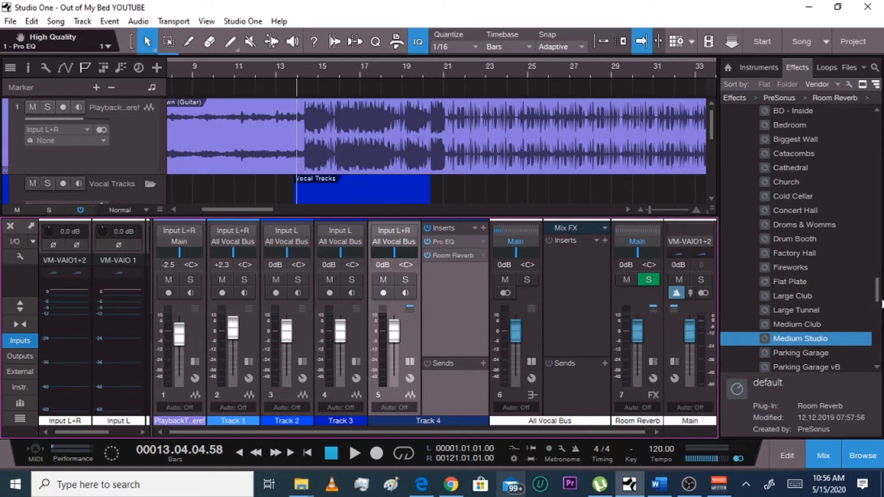
{"action": "left_click_drag", "start_coordinate": [877, 293], "coordinate": [877, 270]}
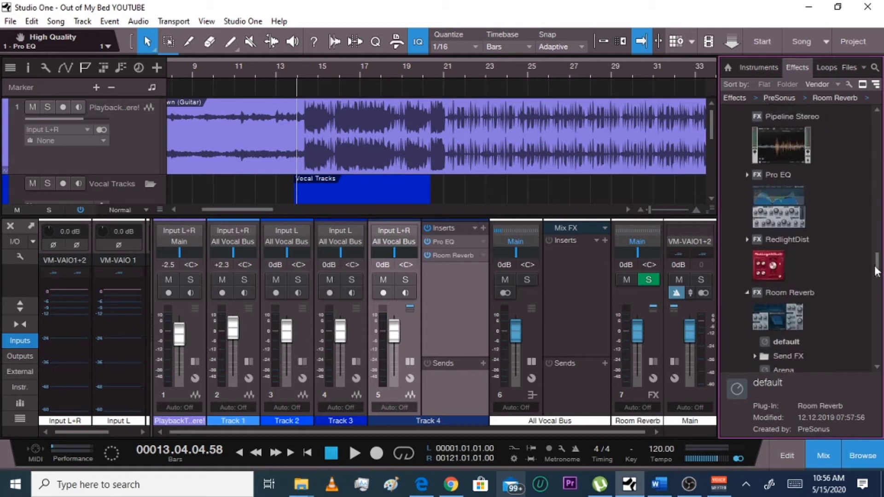
Hide the mix console and play the song up to bar 17 to hear Track 4 with its effects
{"action": "left_click", "coordinate": [825, 454]}
{"action": "key", "text": "space"}
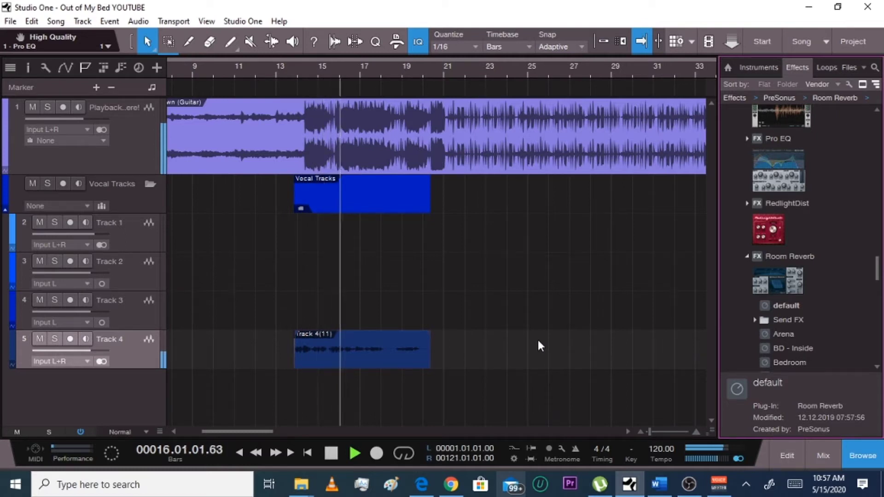
{"action": "key", "text": "space"}
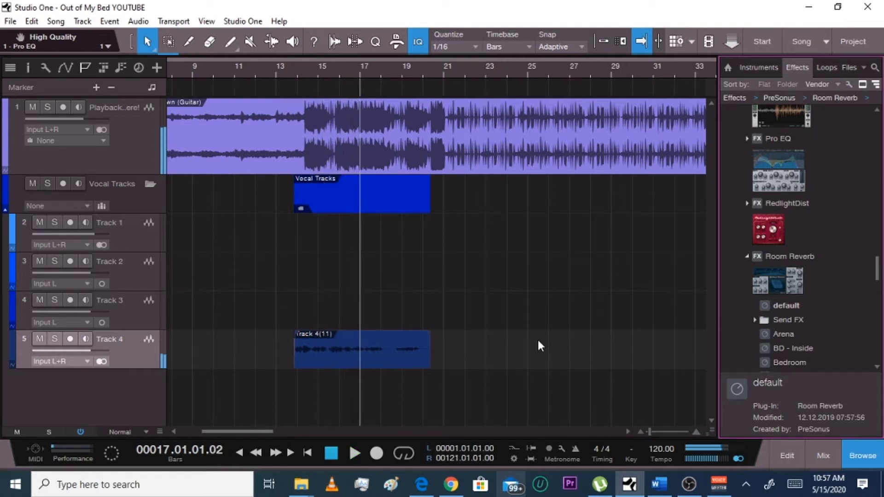
Bypass all inserts on Track 4 and play on from bar 17 to hear the vocal without effects
{"action": "left_click", "coordinate": [824, 456]}
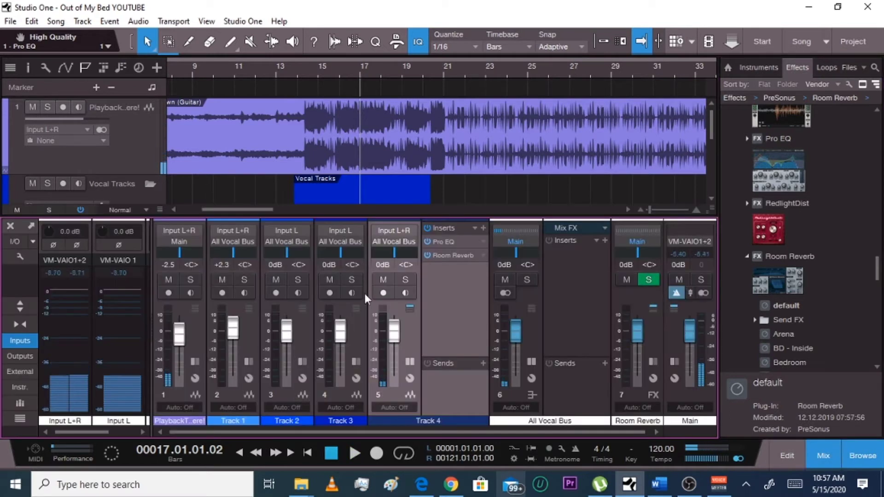
{"action": "left_click", "coordinate": [427, 228]}
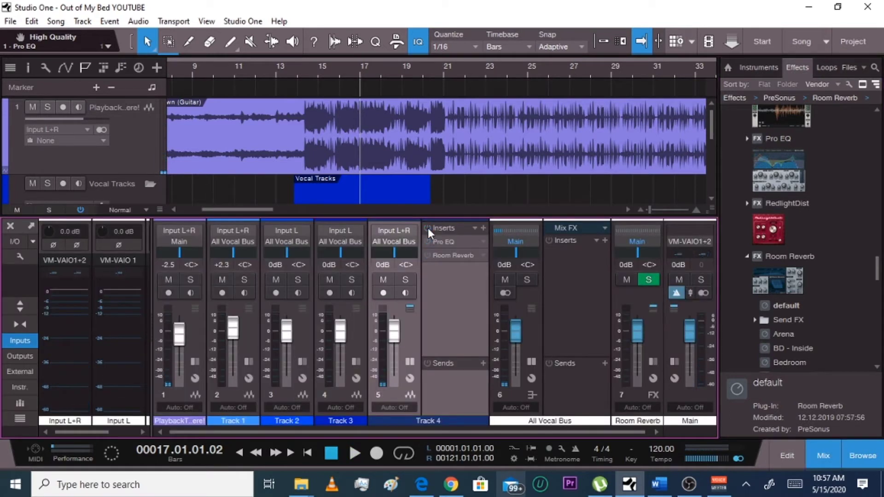
{"action": "key", "text": "space"}
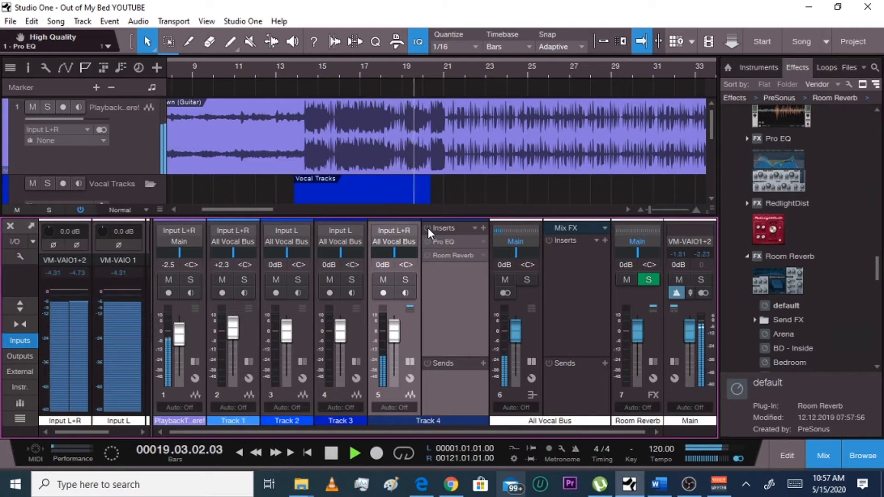
{"action": "key", "text": "space"}
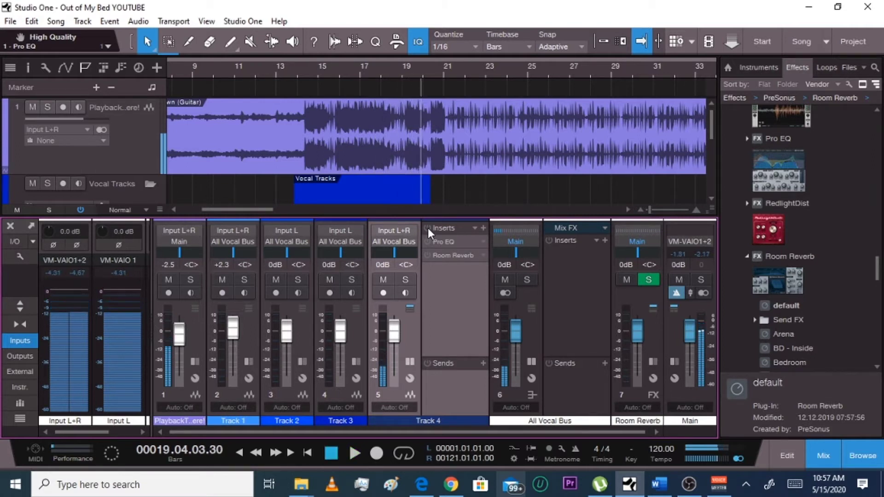
Mute the playback track and play the vocal alone from bar 14, reactivating Track 4's inserts during playback
{"action": "left_click", "coordinate": [297, 72]}
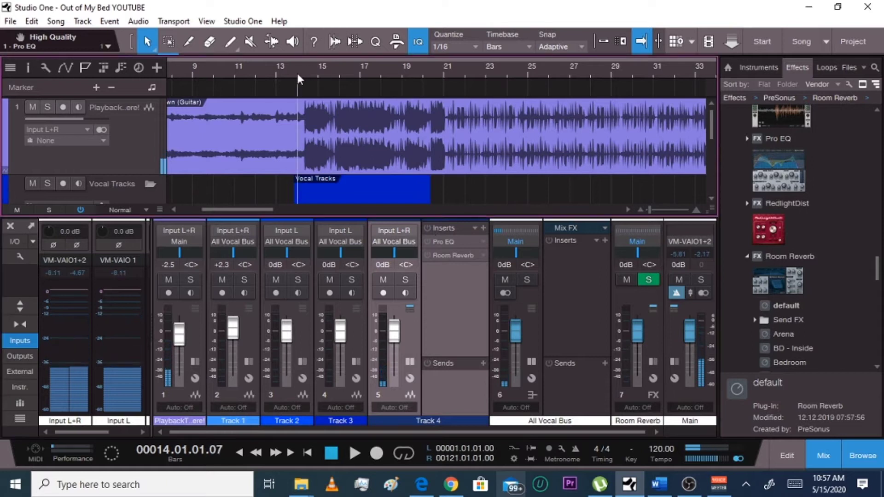
{"action": "left_click", "coordinate": [32, 107]}
{"action": "key", "text": "space"}
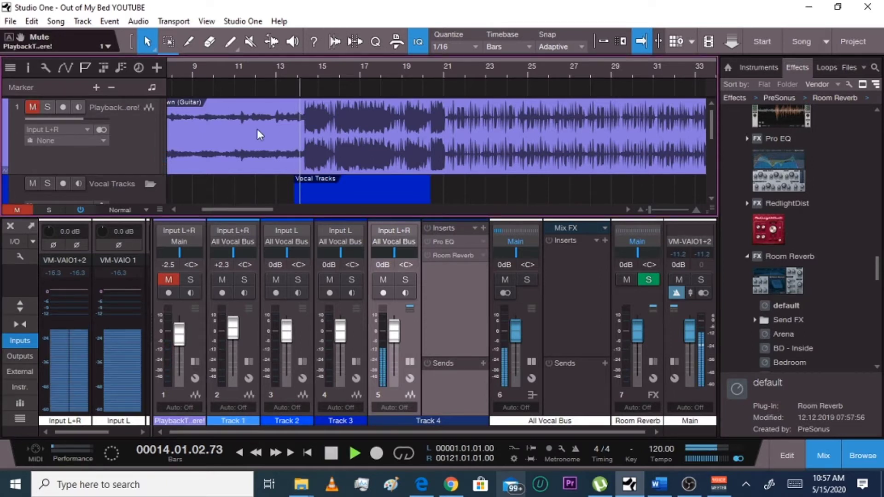
{"action": "left_click", "coordinate": [427, 228]}
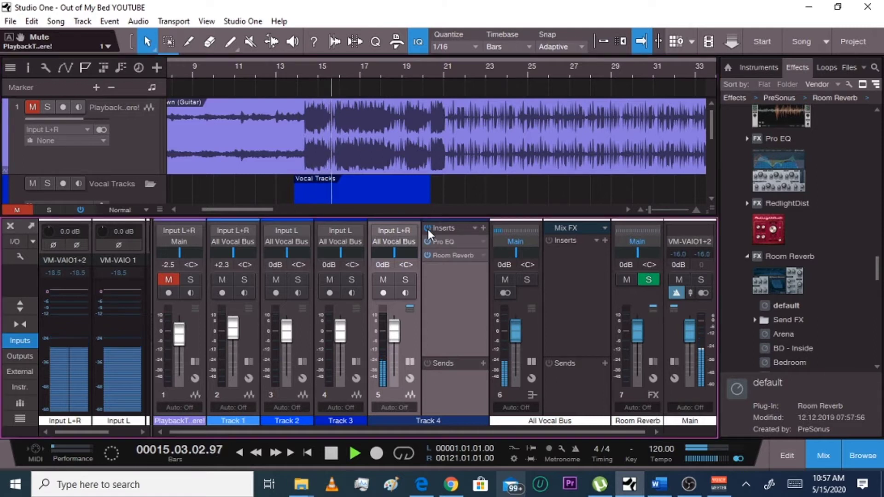
Raise Track 4's volume to +5.2 dB and compare the vocal with its inserts off and on, leaving them bypassed
{"action": "left_click_drag", "start_coordinate": [397, 333], "coordinate": [396, 324]}
{"action": "left_click", "coordinate": [427, 226]}
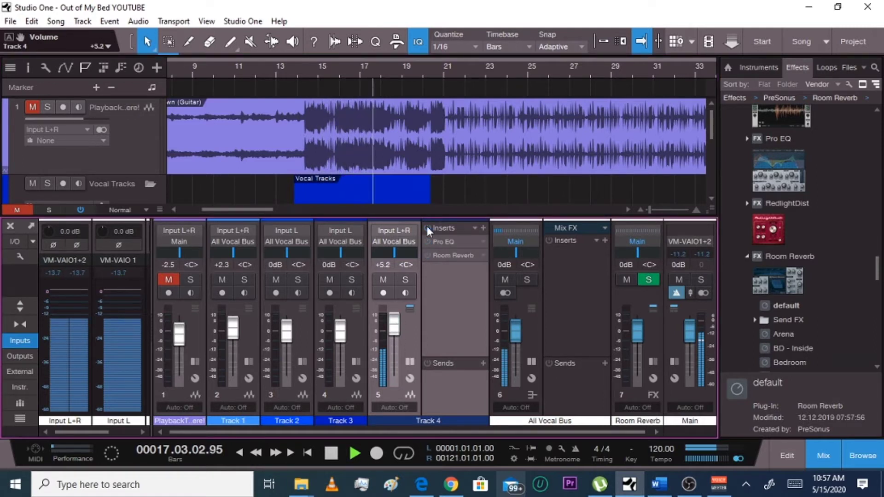
{"action": "left_click", "coordinate": [427, 227]}
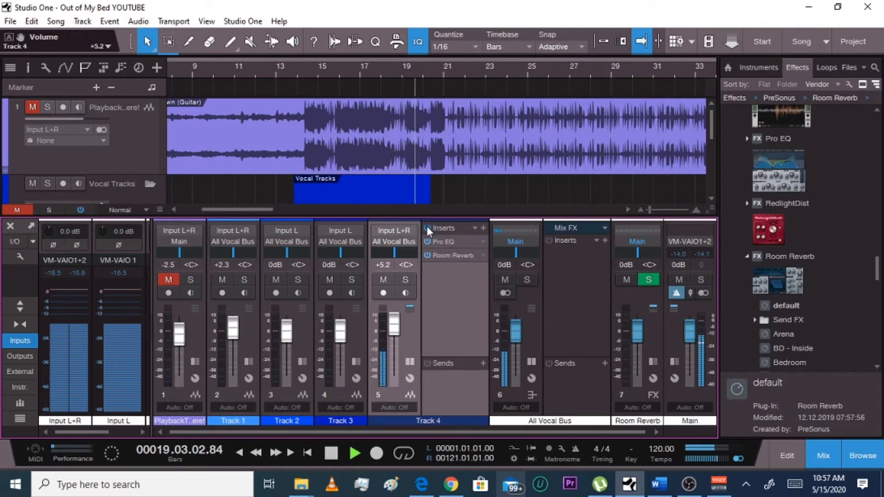
{"action": "left_click", "coordinate": [427, 226]}
{"action": "key", "text": "space"}
Set Track 4's volume to 0 dB and reactivate its inserts
{"action": "left_click", "coordinate": [382, 265]}
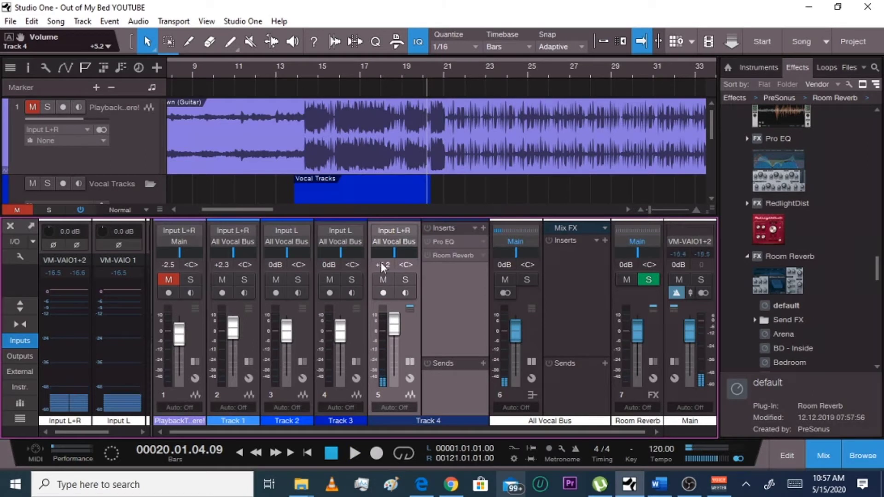
{"action": "type", "text": "0"}
{"action": "key", "text": "Return"}
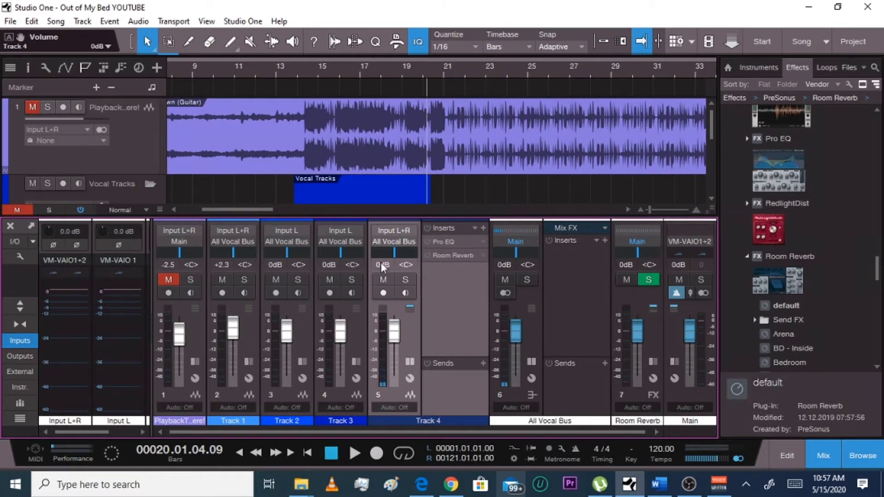
{"action": "left_click", "coordinate": [429, 227]}
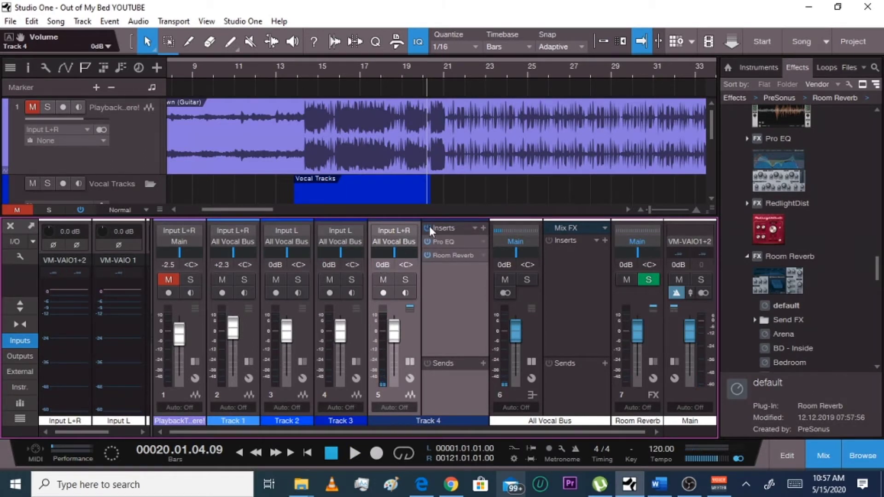
Unmute the playback track and select it
{"action": "left_click", "coordinate": [31, 107]}
{"action": "left_click", "coordinate": [139, 145]}
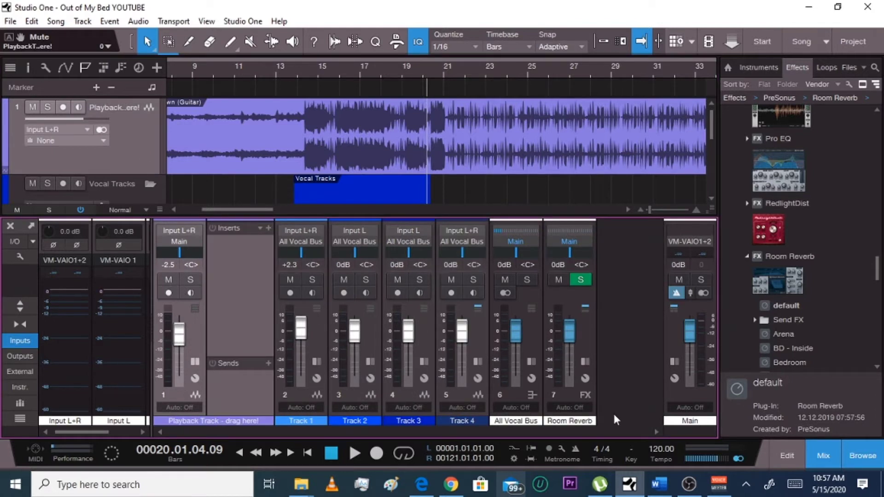
Hide the mix console and mark the loop range over the vocal take, from 13.04.03.59 to 20.01.03.92
{"action": "left_click", "coordinate": [825, 453]}
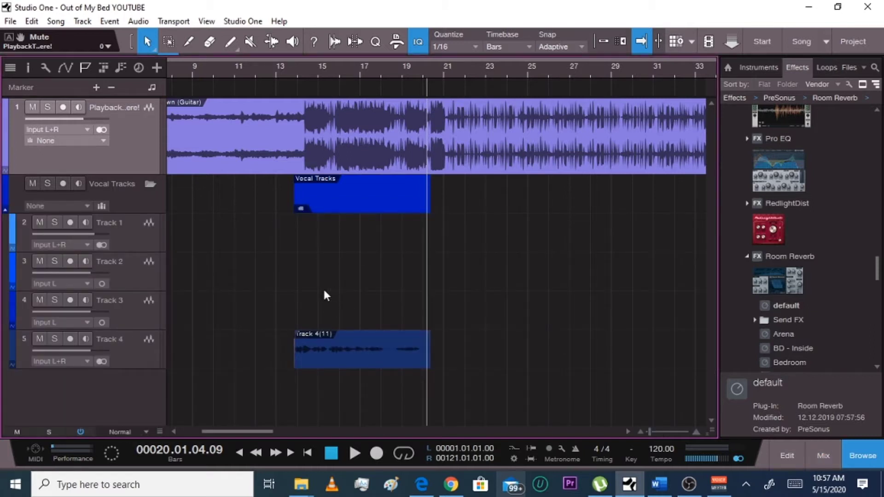
{"action": "left_click", "coordinate": [305, 63]}
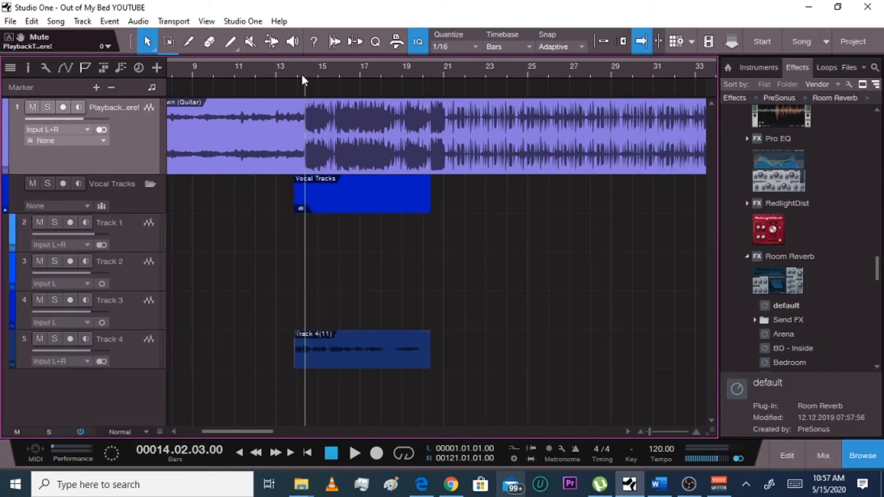
{"action": "left_click_drag", "start_coordinate": [299, 59], "coordinate": [427, 59]}
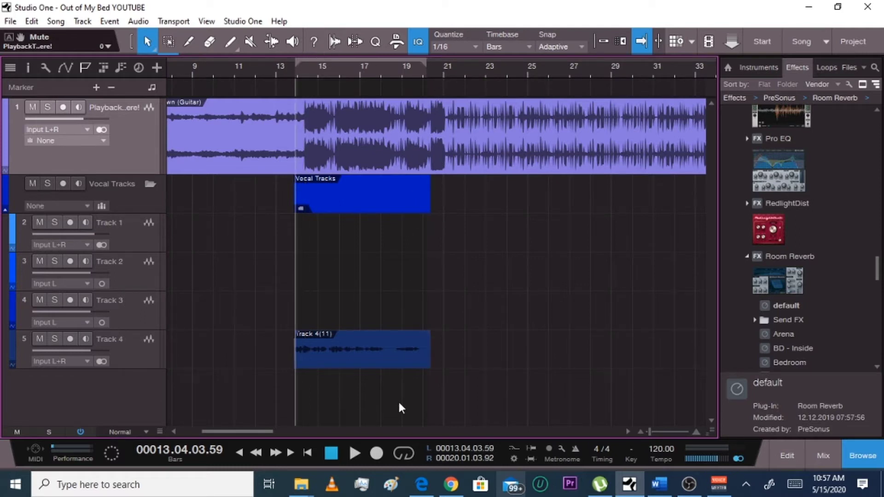
Turn on looping and audition the vocal take with the playback track across the loop range
{"action": "left_click", "coordinate": [407, 451]}
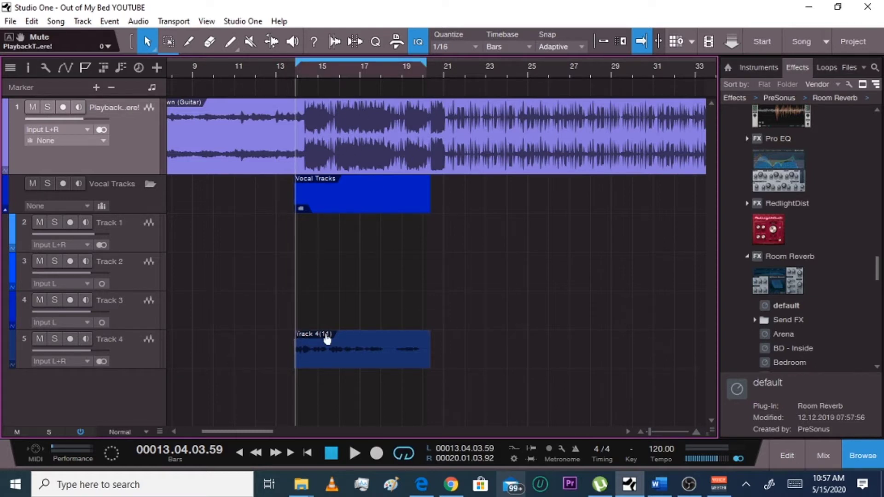
{"action": "left_click", "coordinate": [401, 68]}
{"action": "key", "text": "space"}
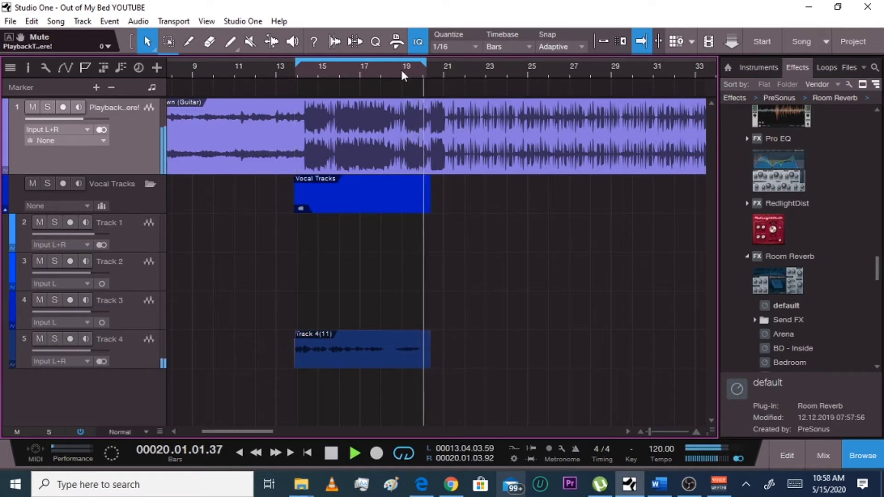
{"action": "key", "text": "space"}
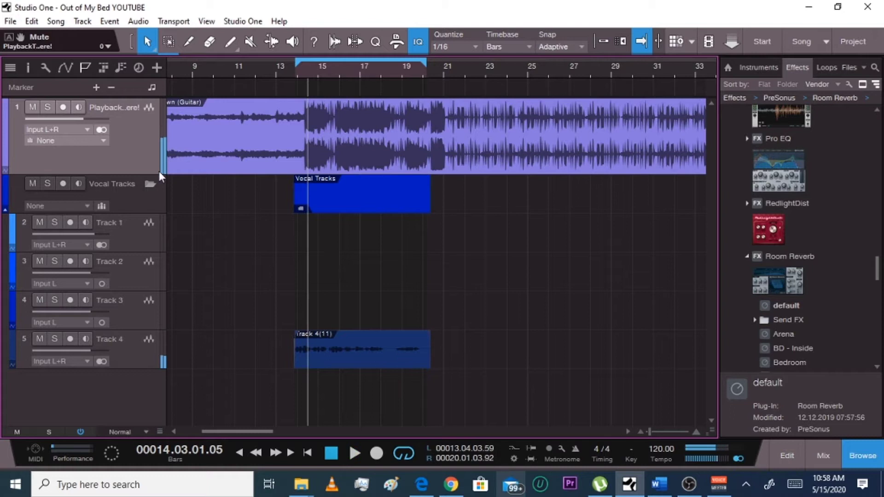
Mute the playback track to audition the vocal on its own, and bring back the mix console
{"action": "left_click", "coordinate": [33, 108]}
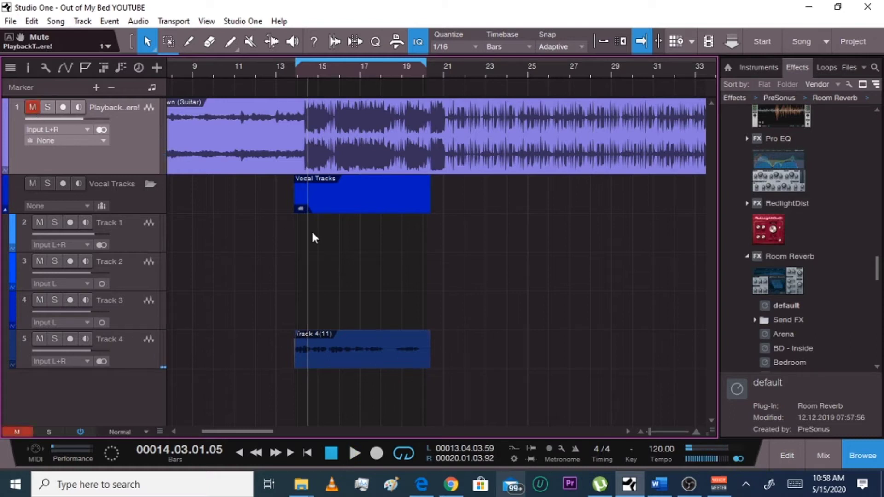
{"action": "key", "text": "space"}
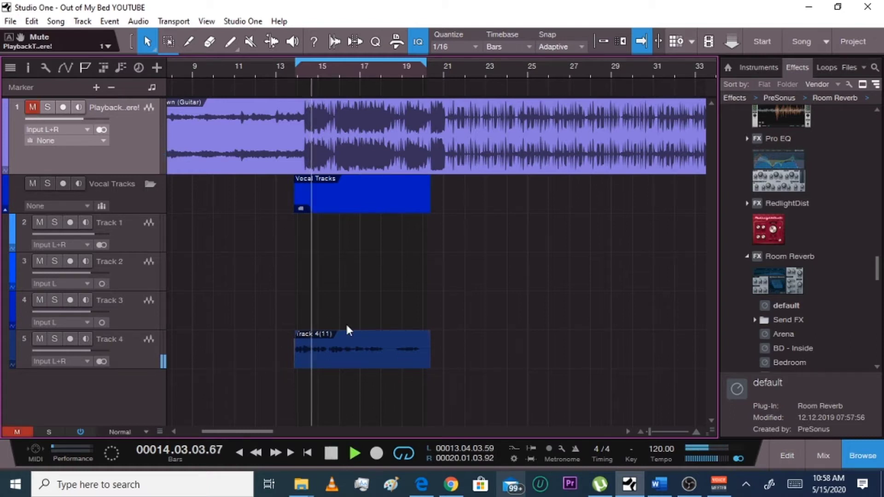
{"action": "left_click", "coordinate": [830, 460]}
{"action": "key", "text": "space"}
Add the Compressor with its Male Vox Rock preset to Track 4's inserts and close its window
{"action": "left_click_drag", "start_coordinate": [878, 276], "coordinate": [881, 182]}
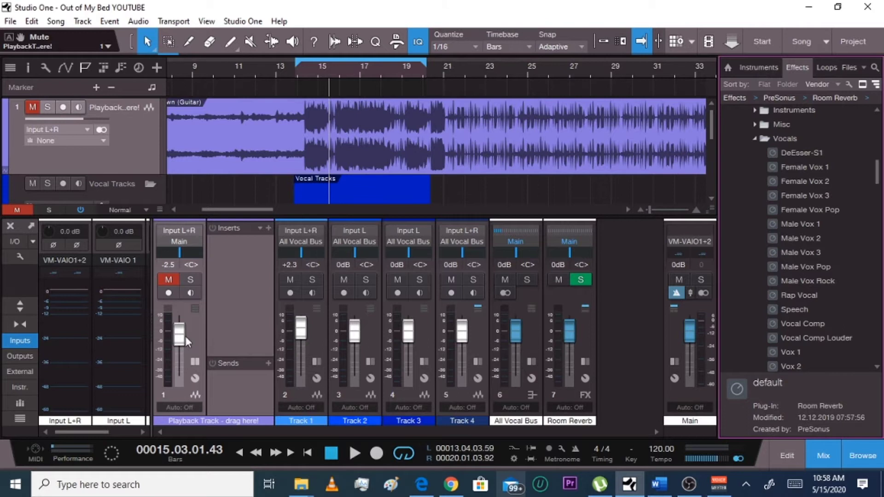
{"action": "left_click", "coordinate": [314, 322]}
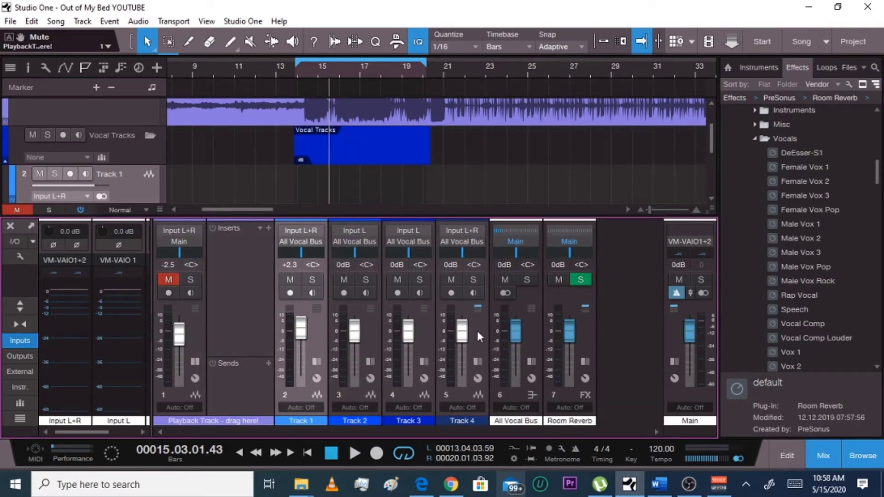
{"action": "left_click", "coordinate": [477, 331]}
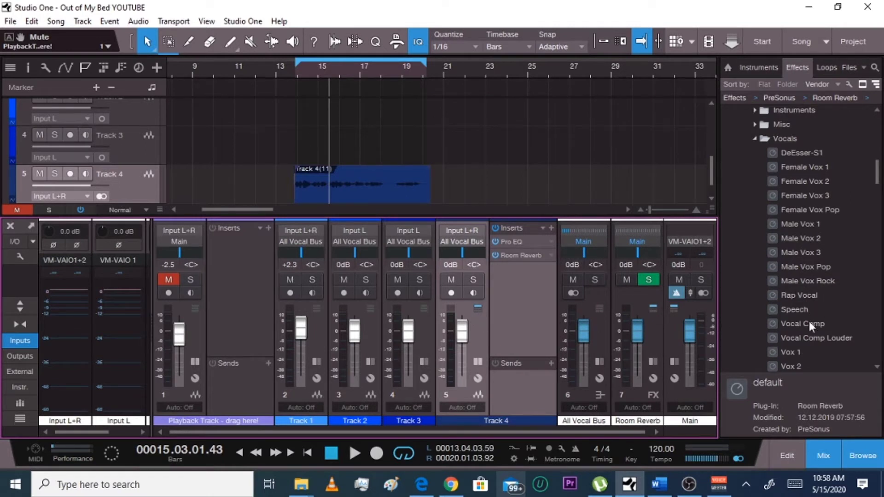
{"action": "left_click_drag", "start_coordinate": [817, 281], "coordinate": [529, 294]}
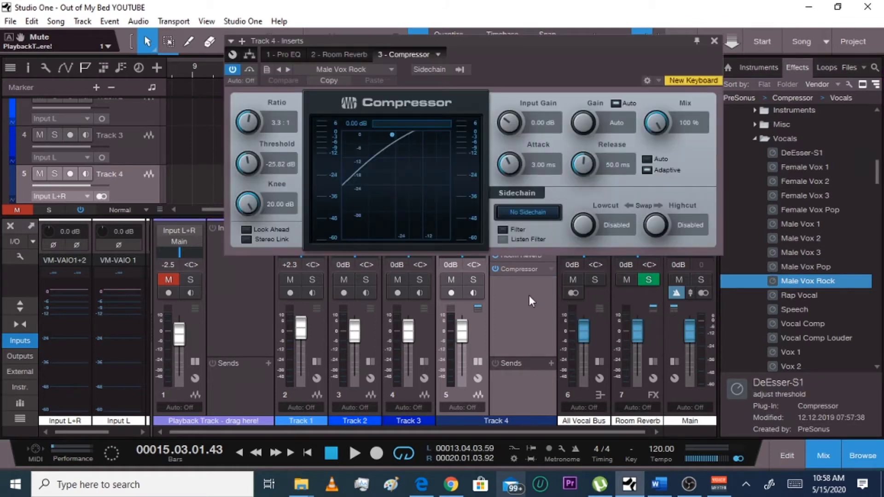
{"action": "left_click", "coordinate": [714, 41]}
Add Tricomp with its Spoken Word vocal preset to Track 4's inserts
{"action": "scroll", "coordinate": [877, 188], "scroll_direction": "up", "scroll_amount": 1}
{"action": "double_click", "coordinate": [765, 184]}
{"action": "scroll", "coordinate": [878, 213], "scroll_direction": "down", "scroll_amount": 5}
{"action": "left_click_drag", "start_coordinate": [877, 213], "coordinate": [866, 342]}
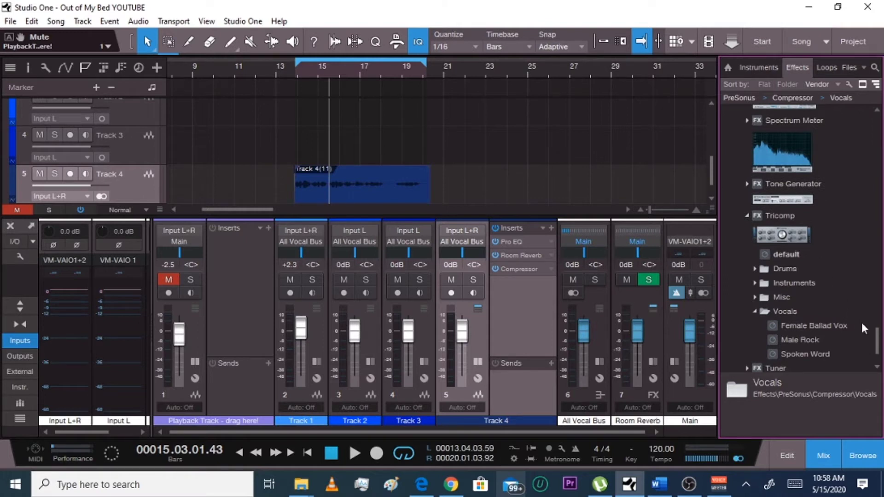
{"action": "left_click_drag", "start_coordinate": [877, 344], "coordinate": [878, 350]}
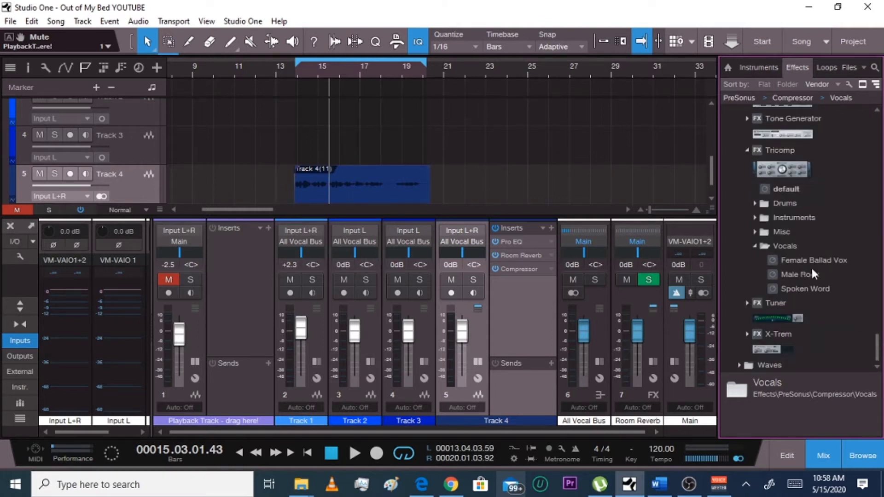
{"action": "left_click_drag", "start_coordinate": [804, 289], "coordinate": [545, 311]}
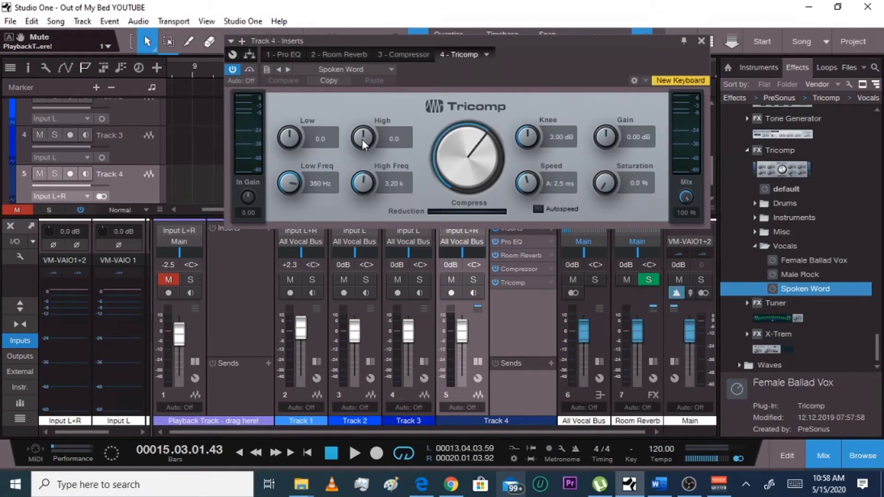
Set Tricomp's High to 3.1 and Low to 2.8, and close its window
{"action": "left_click_drag", "start_coordinate": [362, 139], "coordinate": [365, 117]}
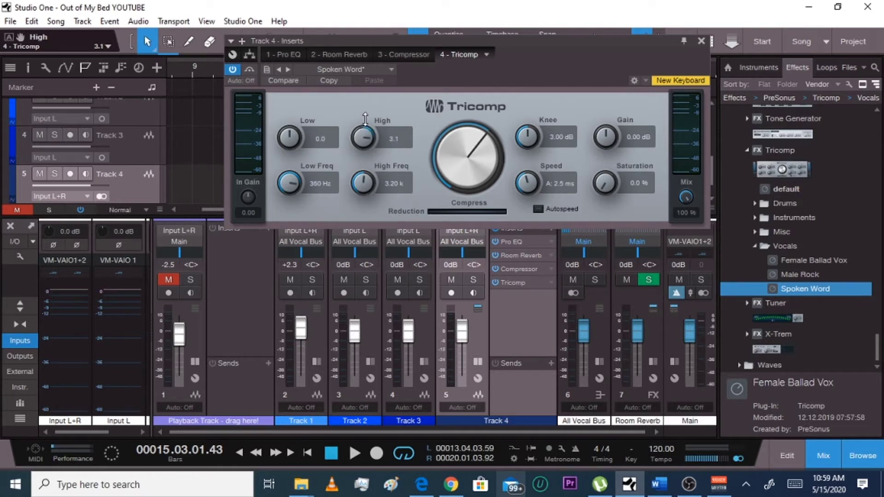
{"action": "left_click_drag", "start_coordinate": [293, 139], "coordinate": [291, 107]}
{"action": "left_click_drag", "start_coordinate": [291, 140], "coordinate": [291, 135]}
{"action": "left_click", "coordinate": [701, 41]}
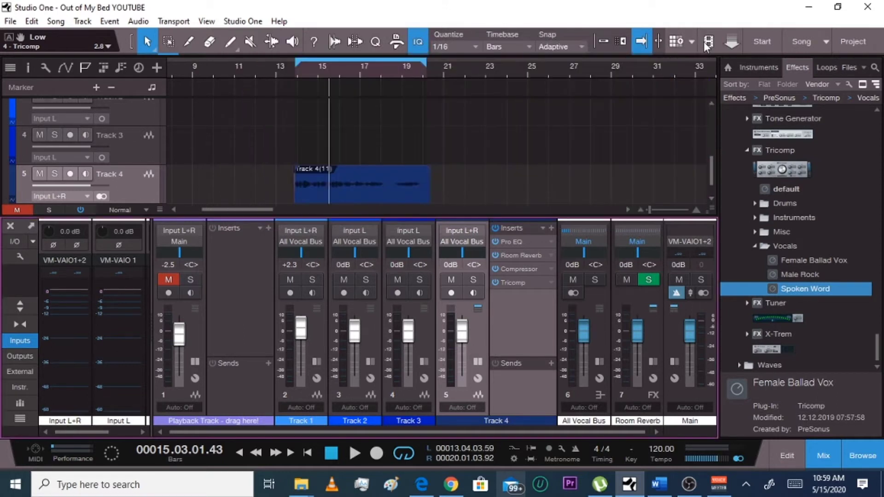
Play the vocal with its four inserts from the start of the loop range
{"action": "left_click", "coordinate": [784, 175]}
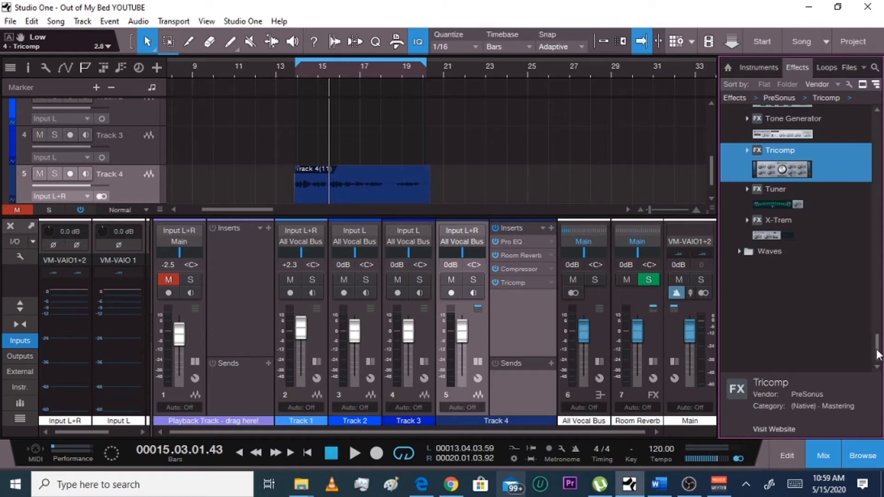
{"action": "left_click_drag", "start_coordinate": [878, 355], "coordinate": [872, 341]}
{"action": "left_click", "coordinate": [296, 74]}
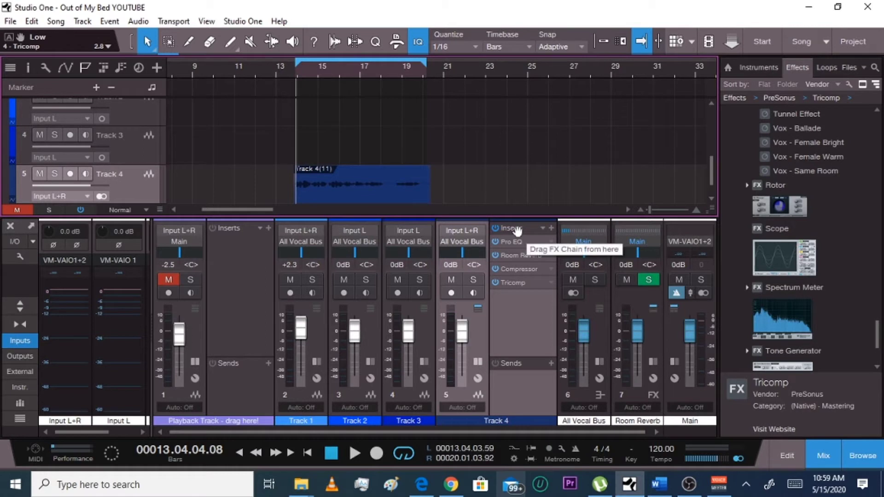
{"action": "key", "text": "space"}
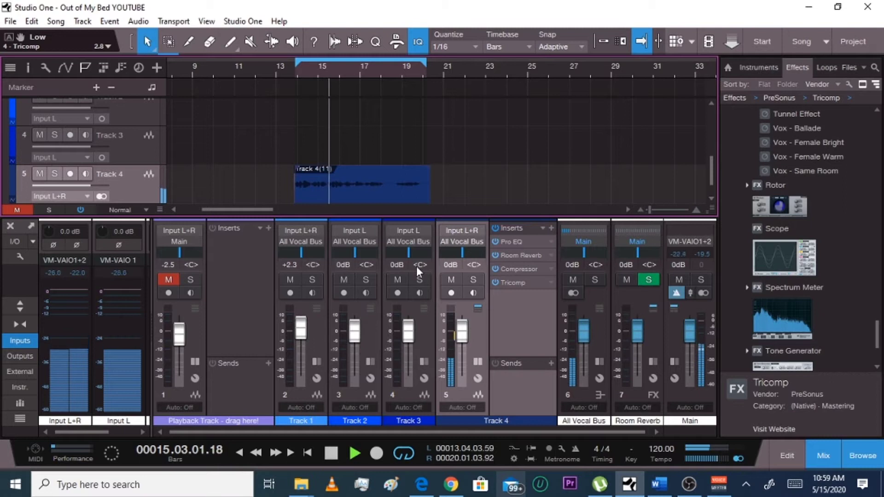
Unmute the playback track and raise Track 4's volume to +4.7 dB against it
{"action": "left_click", "coordinate": [165, 280]}
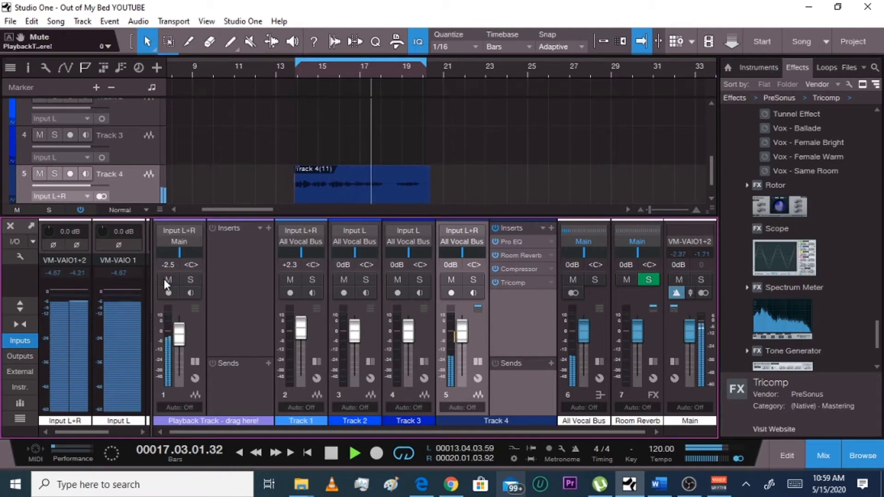
{"action": "left_click_drag", "start_coordinate": [463, 341], "coordinate": [462, 327]}
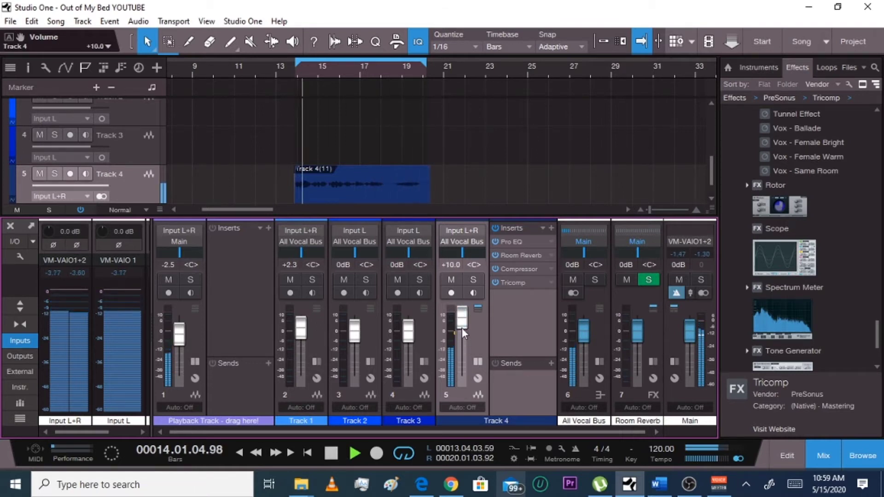
{"action": "left_click_drag", "start_coordinate": [463, 328], "coordinate": [462, 330]}
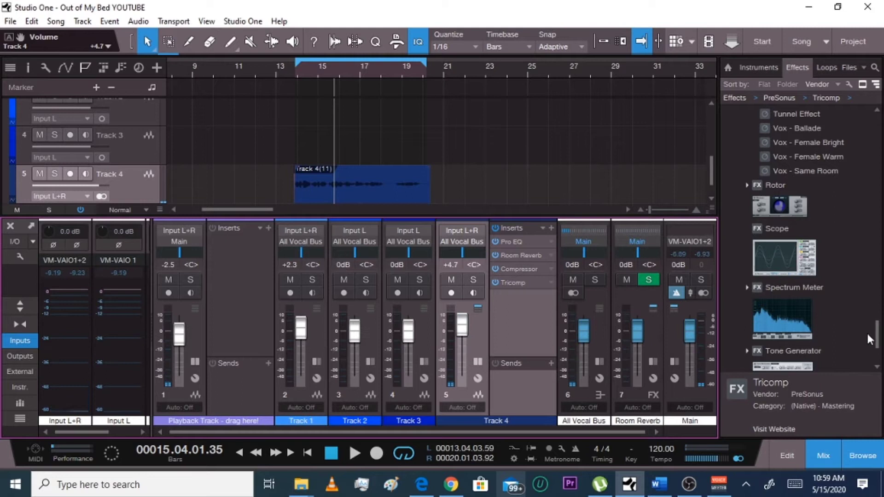
Examine the available effects, the plug-in vendors offered for Track 4's inserts and the Compressor's vocal presets
{"action": "left_click_drag", "start_coordinate": [877, 334], "coordinate": [875, 126]}
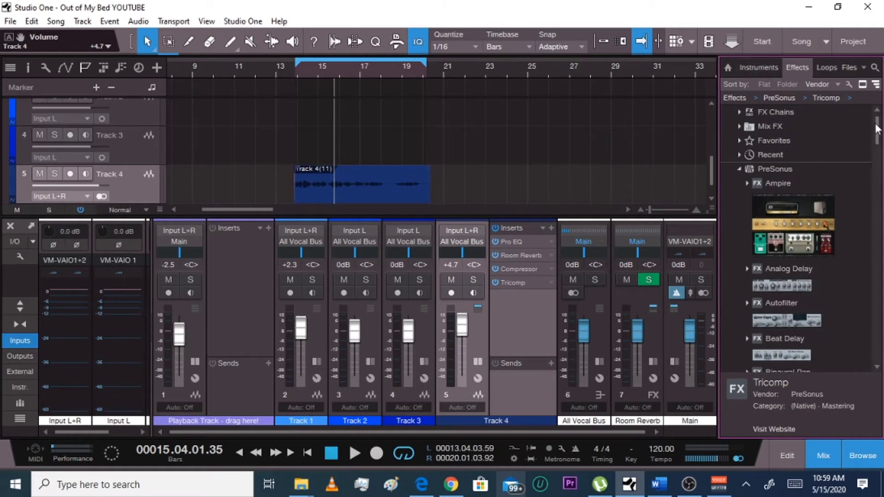
{"action": "left_click", "coordinate": [551, 229]}
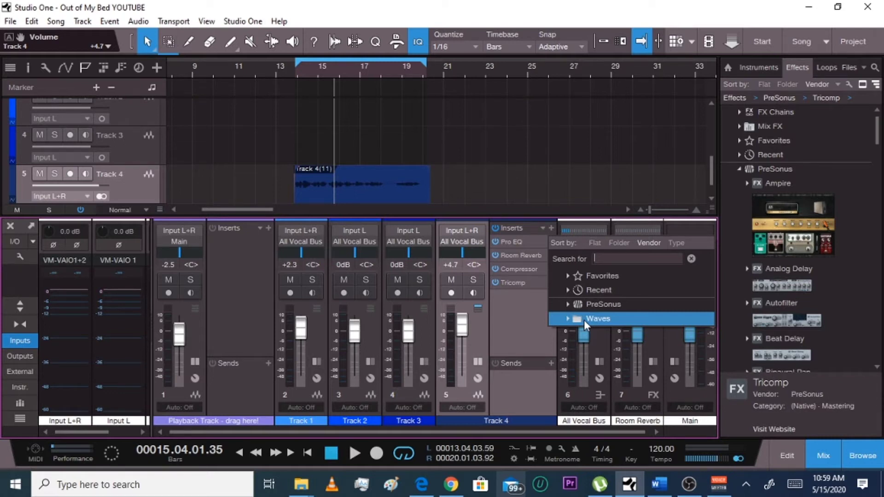
{"action": "left_click", "coordinate": [530, 314]}
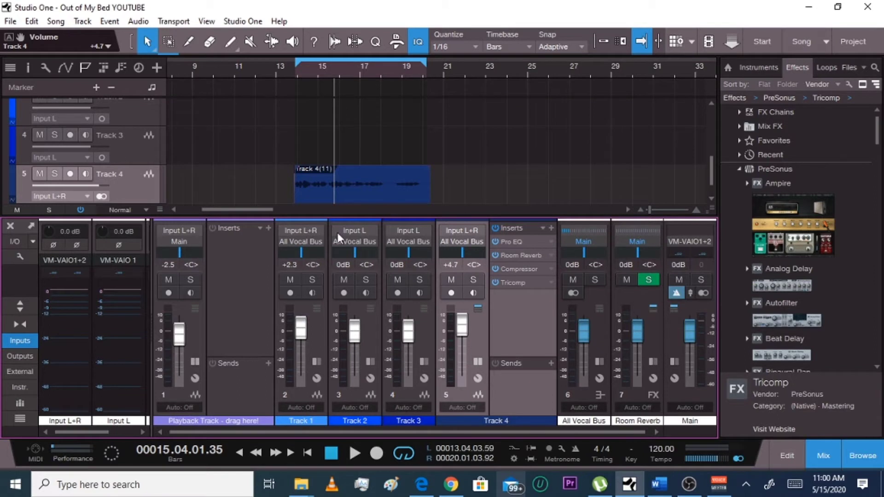
{"action": "left_click", "coordinate": [529, 269]}
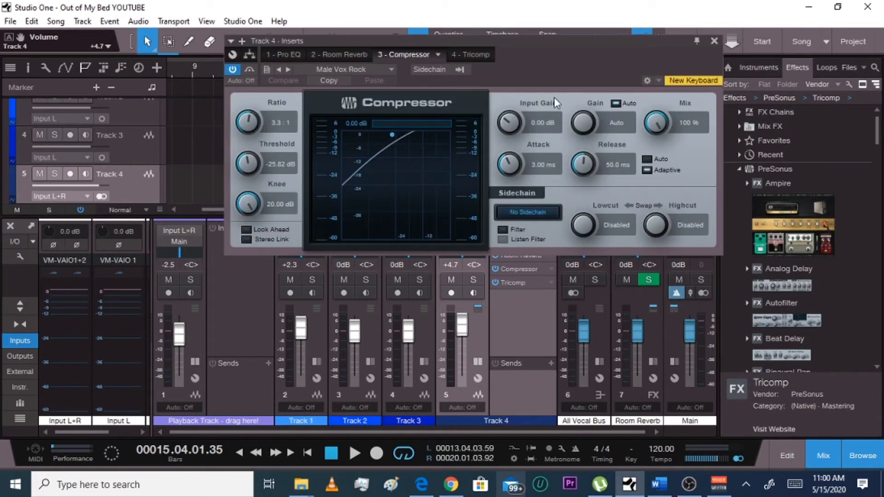
{"action": "left_click", "coordinate": [350, 70]}
{"action": "left_click", "coordinate": [327, 155]}
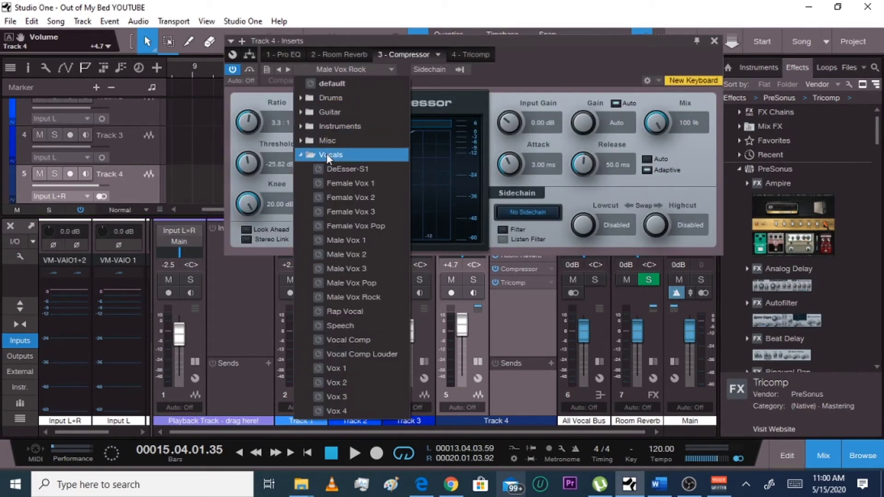
{"action": "left_click", "coordinate": [531, 77]}
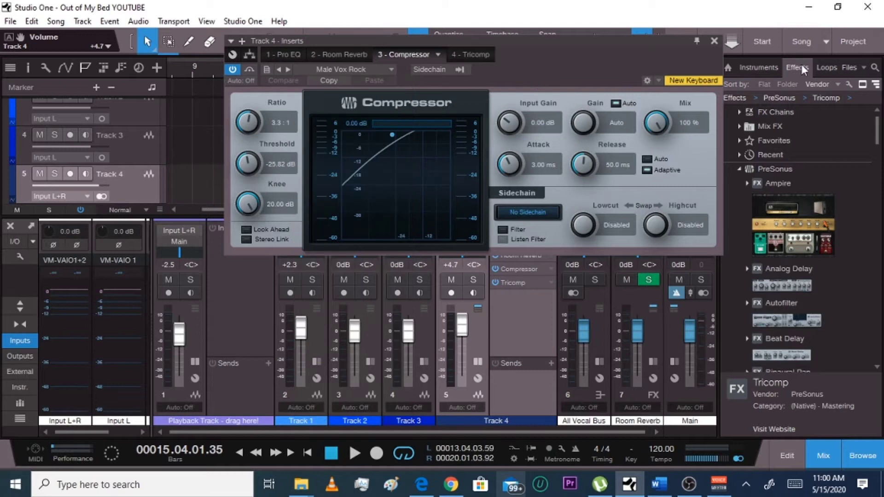
{"action": "left_click", "coordinate": [714, 41]}
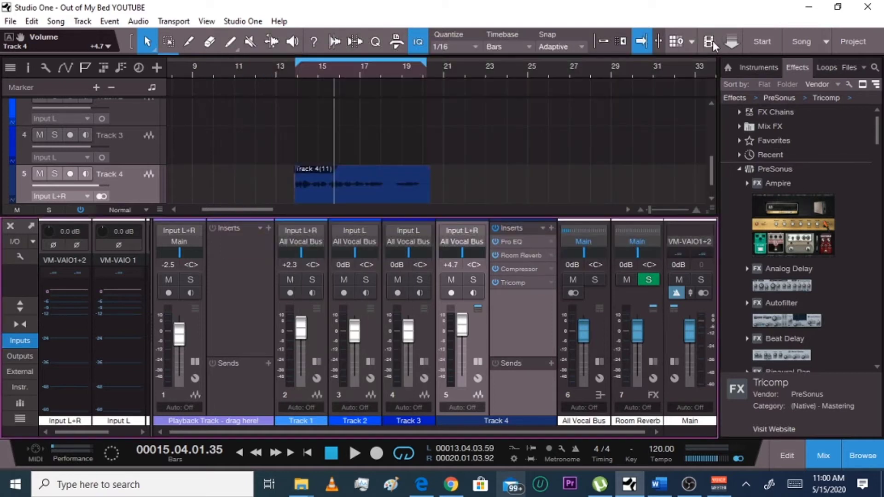
Add Waves Tune Real-Time Stereo from the Waves plug-ins to Track 4's inserts
{"action": "left_click", "coordinate": [550, 229]}
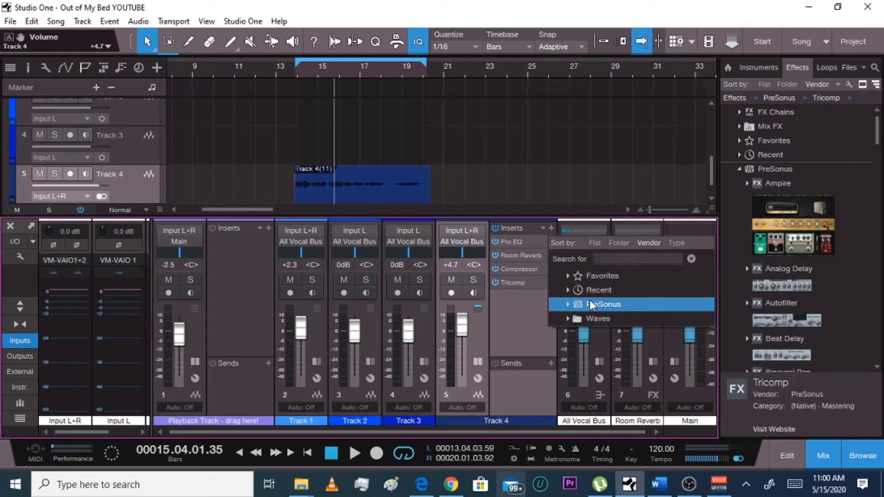
{"action": "left_click", "coordinate": [588, 318]}
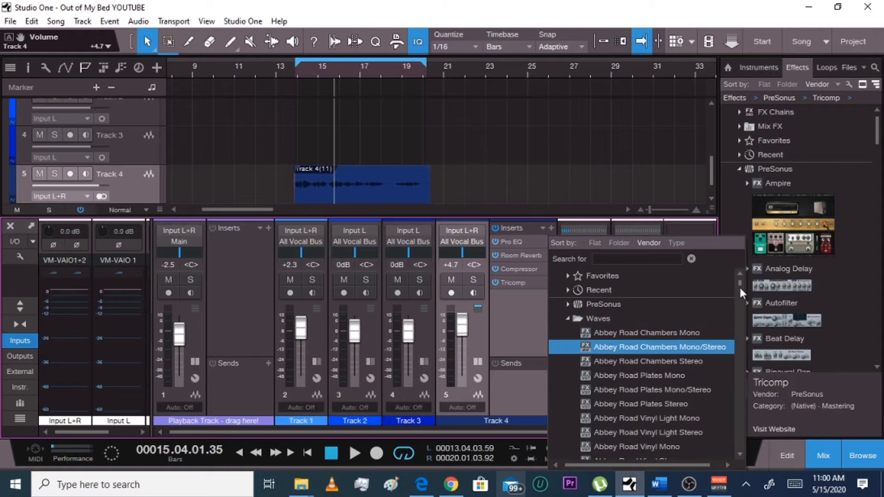
{"action": "left_click_drag", "start_coordinate": [740, 284], "coordinate": [732, 454]}
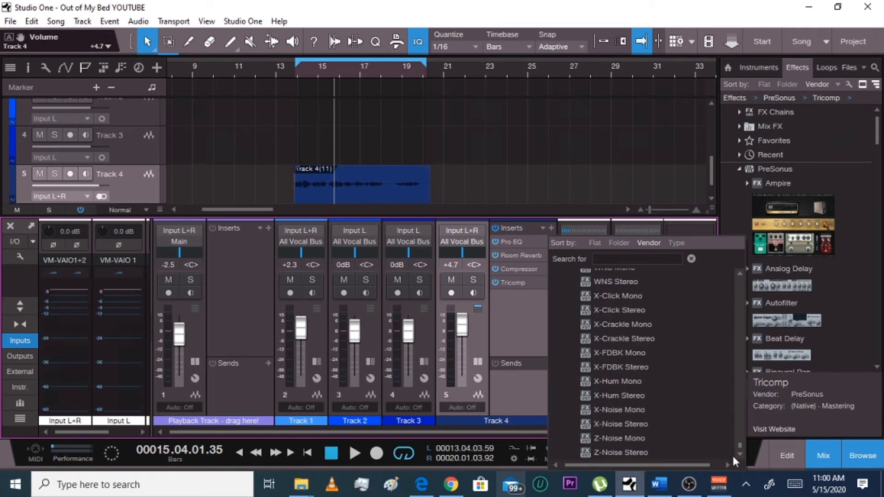
{"action": "left_click", "coordinate": [728, 456]}
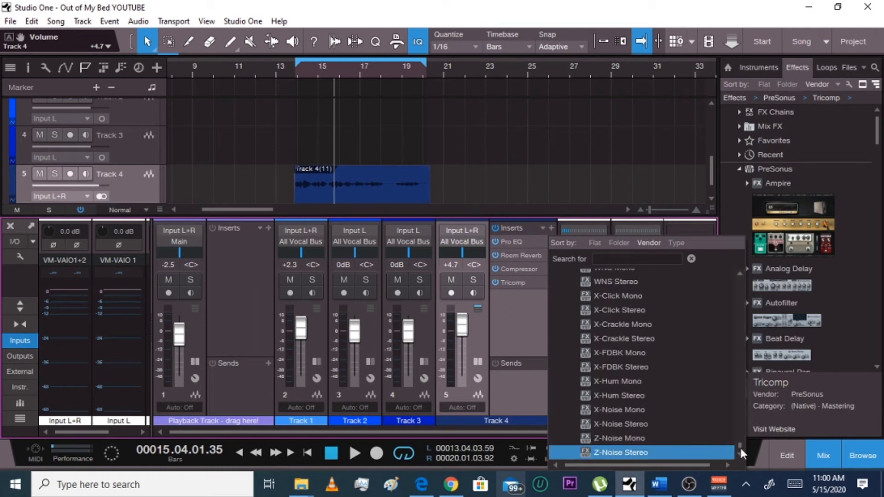
{"action": "left_click_drag", "start_coordinate": [739, 443], "coordinate": [740, 437]}
{"action": "scroll", "coordinate": [740, 437], "scroll_direction": "down", "scroll_amount": 2}
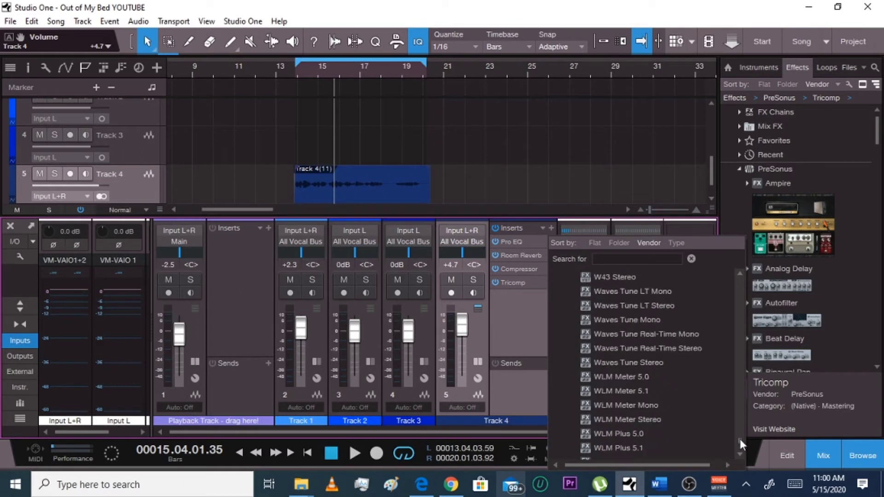
{"action": "left_click", "coordinate": [695, 342]}
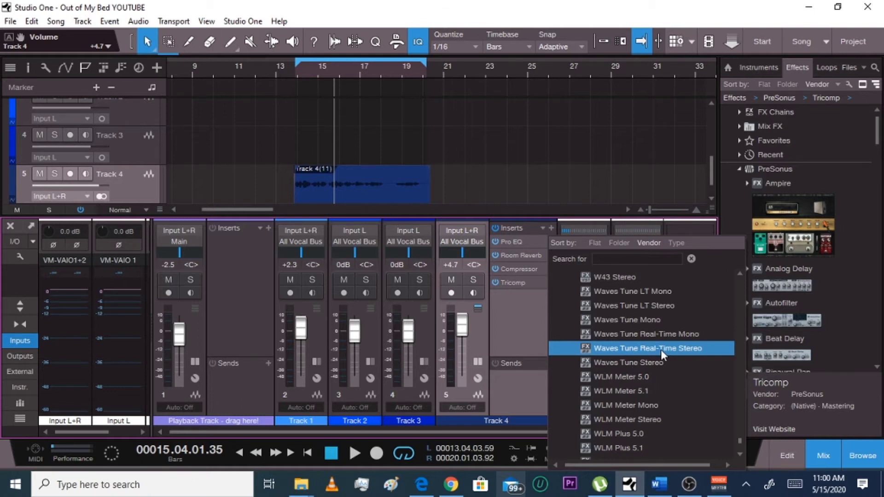
{"action": "key", "text": "Up"}
{"action": "key", "text": "Up"}
{"action": "key", "text": "Up"}
{"action": "key", "text": "Up"}
{"action": "left_click", "coordinate": [634, 348]}
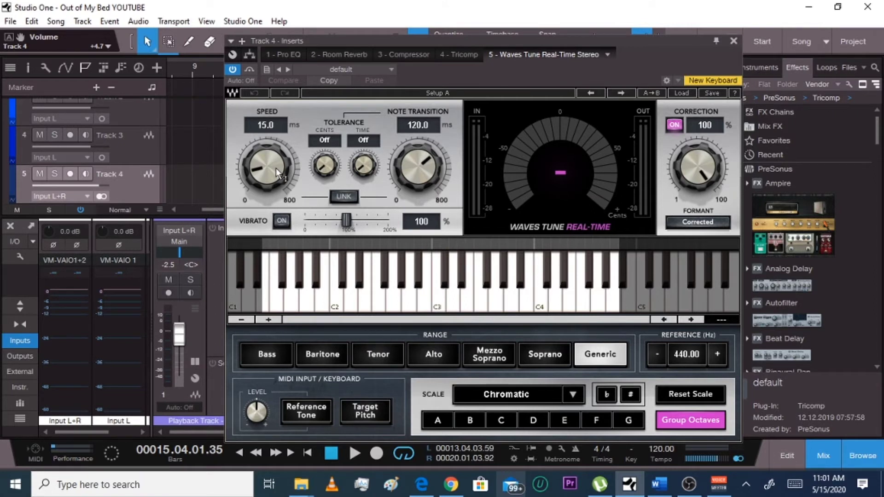
Audition the default Waves Tune settings, turn Vibrato on, and set both Speed and Note Transition to 0.1 ms
{"action": "left_click_drag", "start_coordinate": [464, 40], "coordinate": [626, 92]}
{"action": "key", "text": "space"}
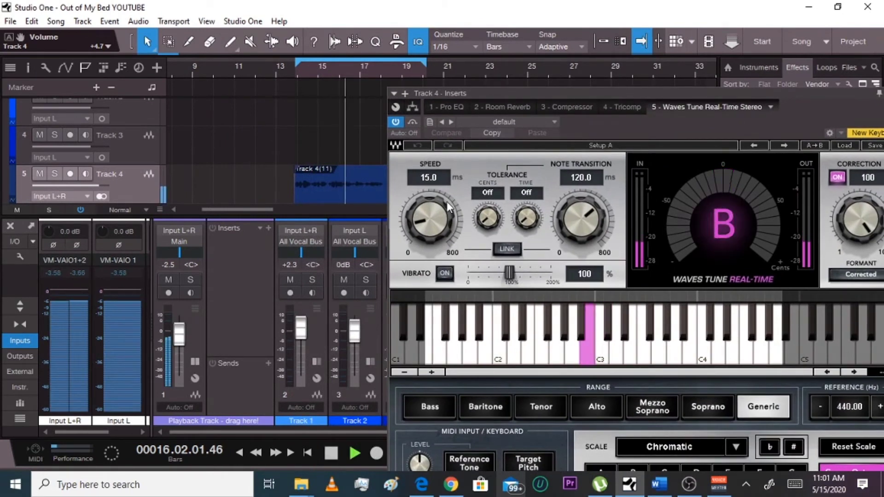
{"action": "key", "text": "space"}
{"action": "left_click_drag", "start_coordinate": [426, 211], "coordinate": [435, 262]}
{"action": "left_click_drag", "start_coordinate": [573, 211], "coordinate": [573, 276]}
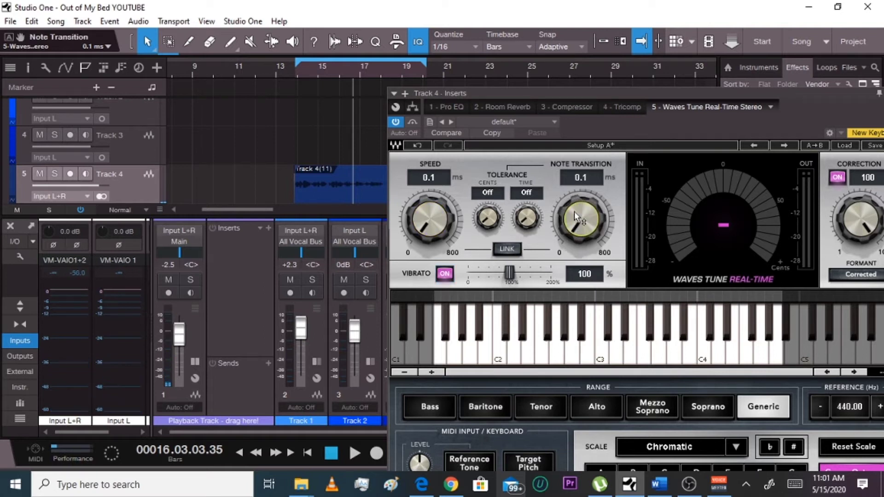
Enable Target Pitch in Waves Tune Real-Time and set its scale to A Major
{"action": "left_click_drag", "start_coordinate": [567, 93], "coordinate": [433, 64]}
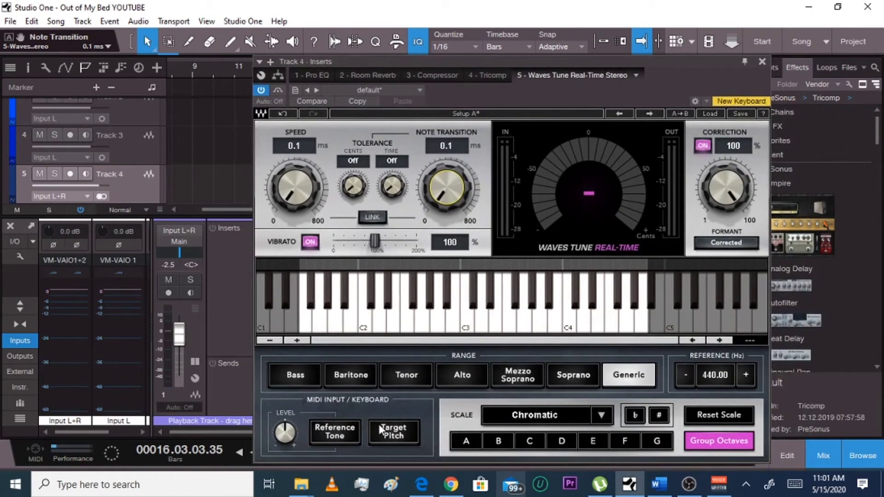
{"action": "left_click", "coordinate": [602, 417]}
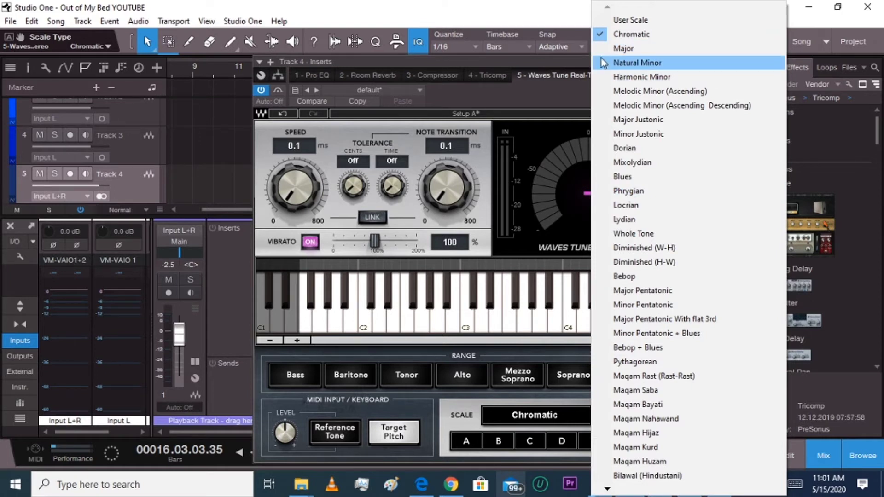
{"action": "left_click", "coordinate": [645, 48]}
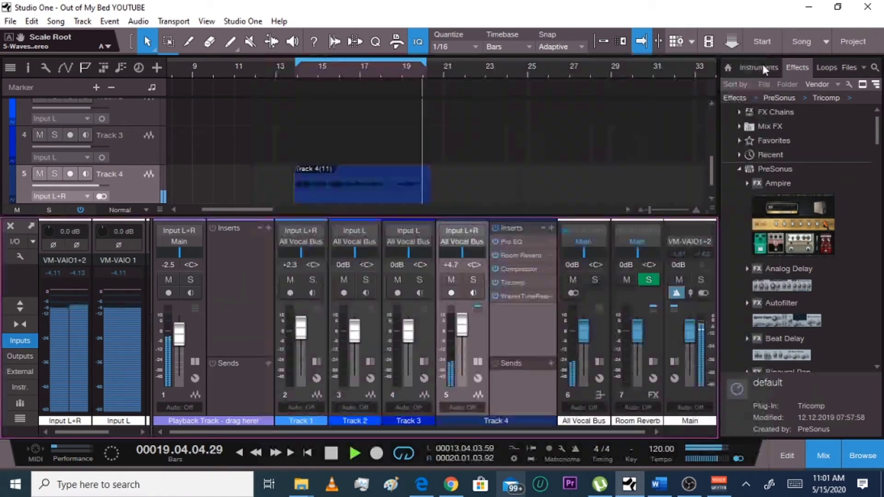
Reopen Waves Tune Real-Time and play the corrected vocal from the loop start with the playback track muted
{"action": "left_click", "coordinate": [762, 61]}
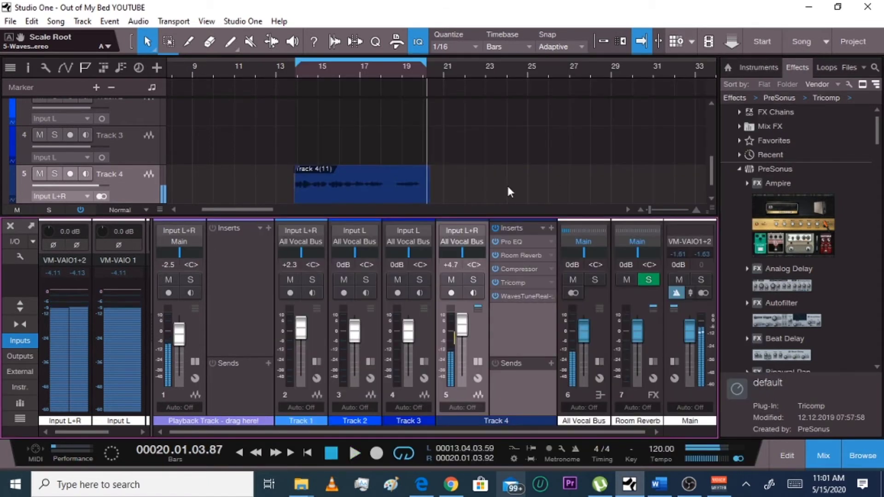
{"action": "left_click", "coordinate": [290, 68]}
{"action": "left_click", "coordinate": [520, 297]}
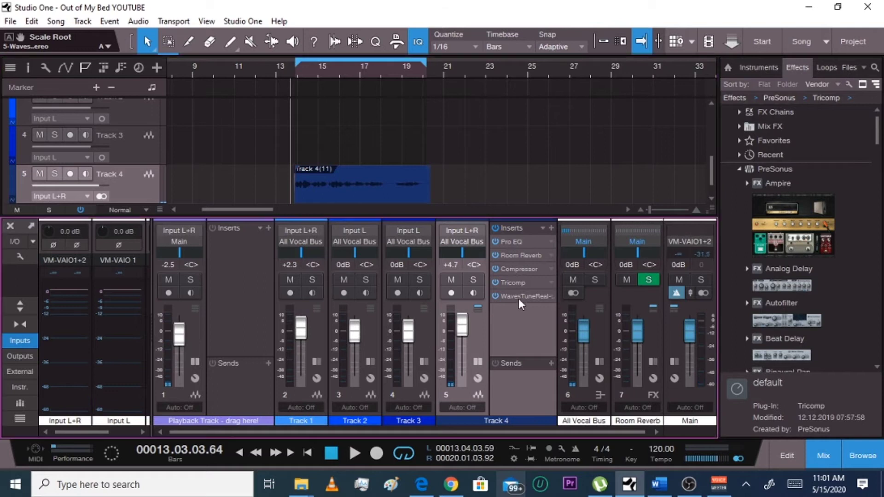
{"action": "key", "text": "space"}
{"action": "left_click", "coordinate": [169, 279]}
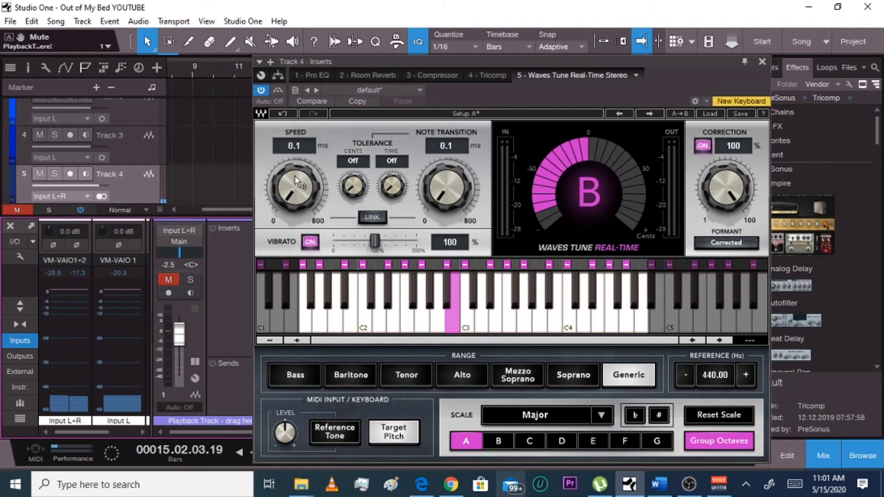
Examine the Waves Tune Speed control and the list of available scale types
{"action": "mouse_move", "coordinate": [294, 176]}
{"action": "left_mouse_down"}
{"action": "mouse_move", "coordinate": [295, 165]}
{"action": "mouse_move", "coordinate": [295, 176]}
{"action": "left_mouse_up"}
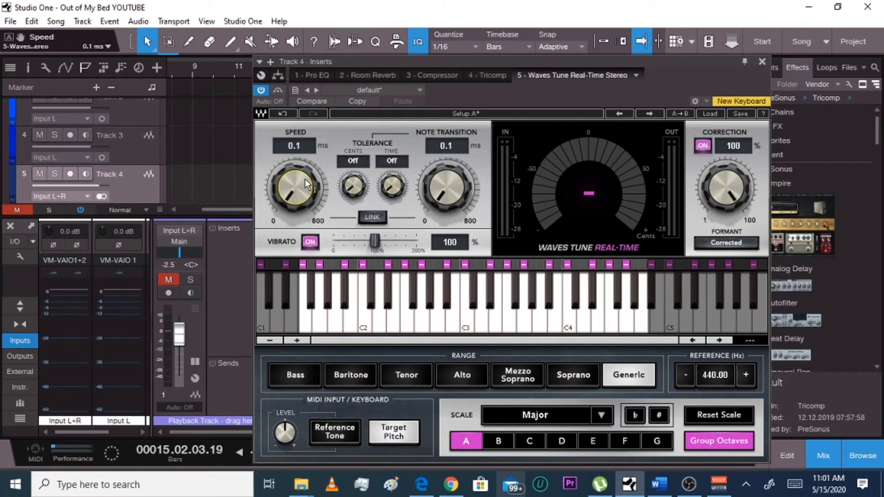
{"action": "mouse_move", "coordinate": [295, 187]}
{"action": "left_mouse_down"}
{"action": "mouse_move", "coordinate": [305, 177]}
{"action": "mouse_move", "coordinate": [306, 187]}
{"action": "left_mouse_up"}
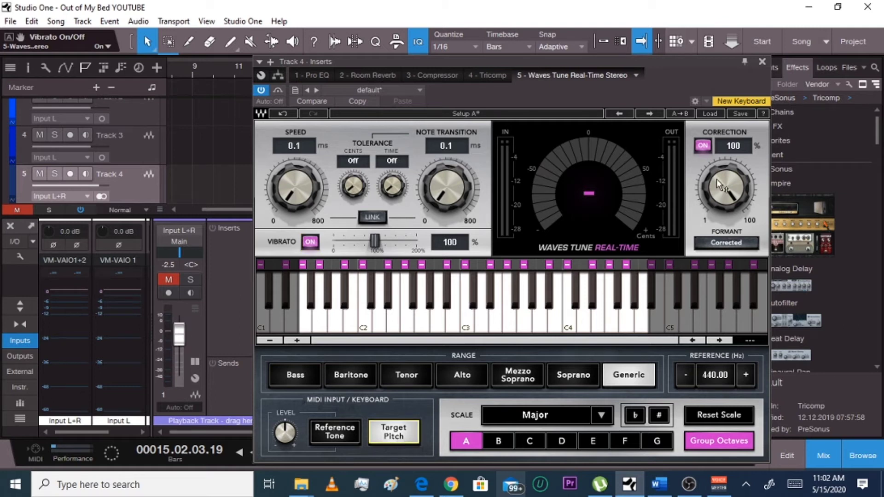
{"action": "left_click", "coordinate": [605, 418]}
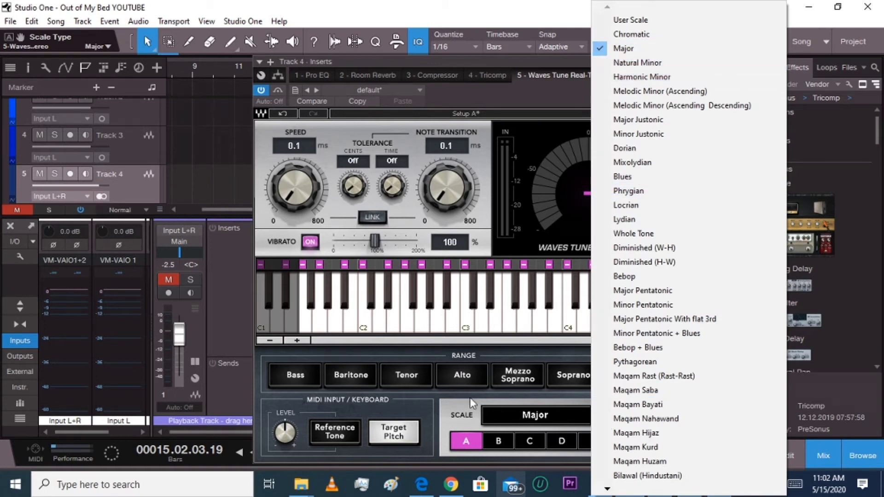
{"action": "left_click", "coordinate": [467, 411]}
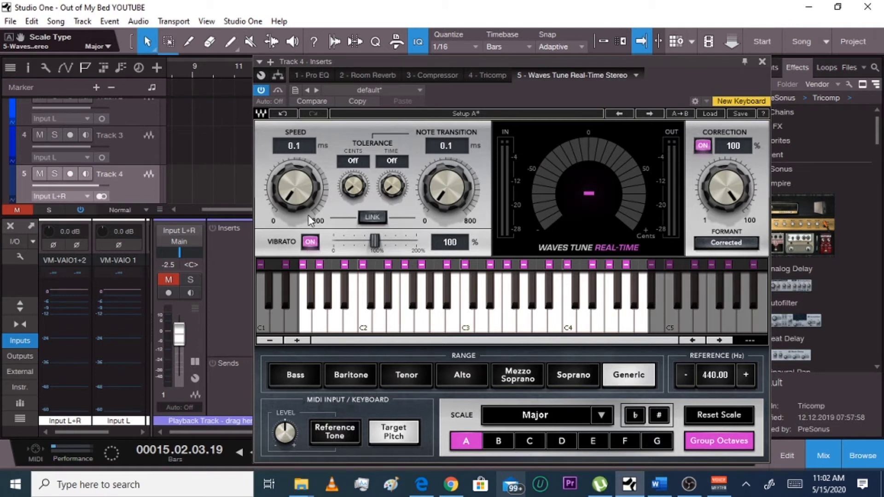
Audition the vocal with Speed at 14.8 ms, and return Speed to 0.1 ms
{"action": "left_click", "coordinate": [300, 195]}
{"action": "left_click_drag", "start_coordinate": [300, 195], "coordinate": [300, 192]}
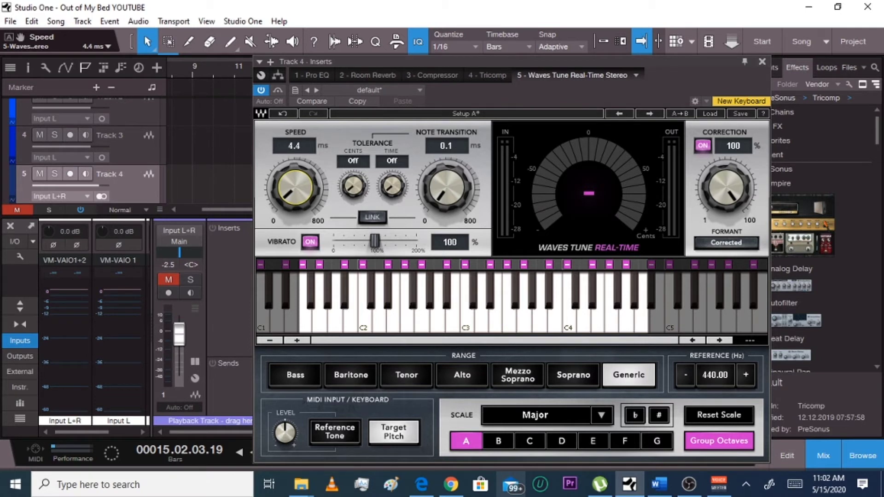
{"action": "left_click_drag", "start_coordinate": [300, 192], "coordinate": [299, 185]}
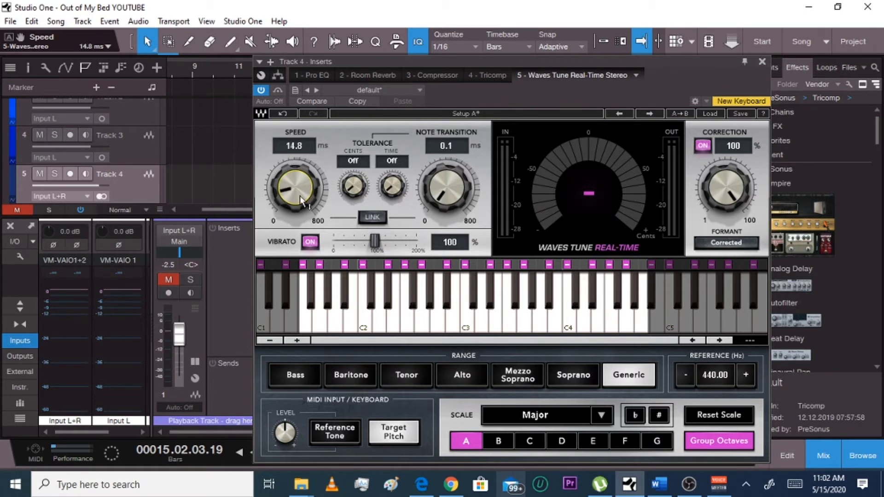
{"action": "mouse_move", "coordinate": [442, 199]}
{"action": "left_mouse_down"}
{"action": "mouse_move", "coordinate": [442, 188]}
{"action": "mouse_move", "coordinate": [442, 198]}
{"action": "left_mouse_up"}
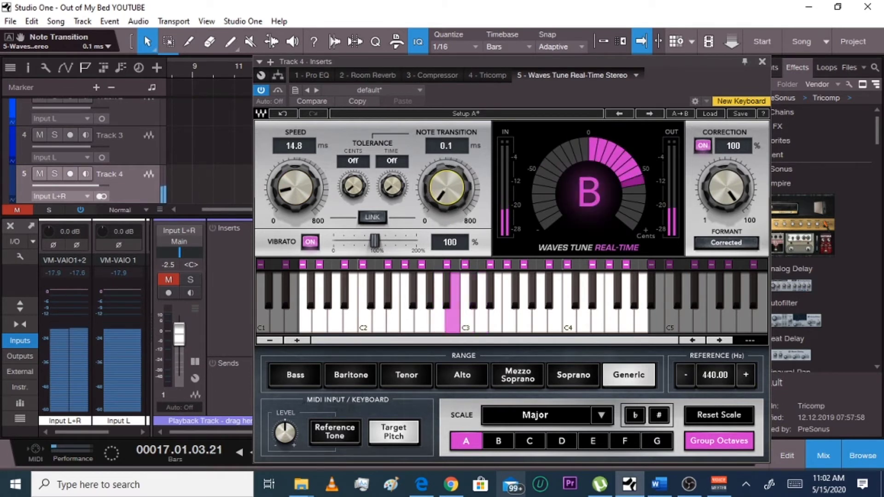
{"action": "left_click_drag", "start_coordinate": [295, 188], "coordinate": [295, 199]}
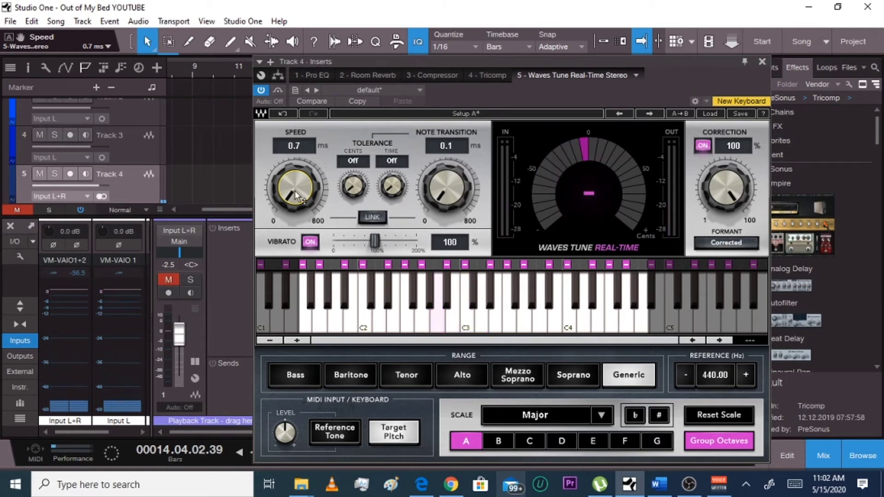
{"action": "left_click_drag", "start_coordinate": [296, 196], "coordinate": [297, 202]}
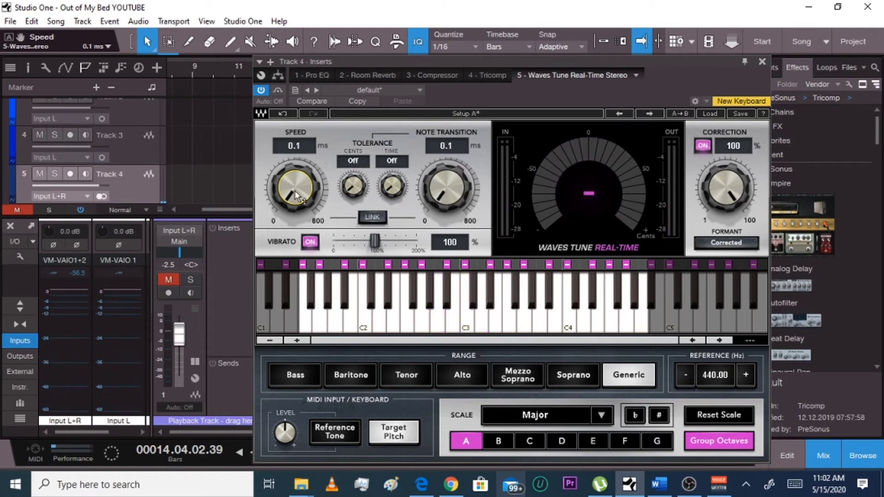
Unmute the playback track, listen to the tuned vocal against it, and close the Track 4 insert window
{"action": "left_click", "coordinate": [170, 281]}
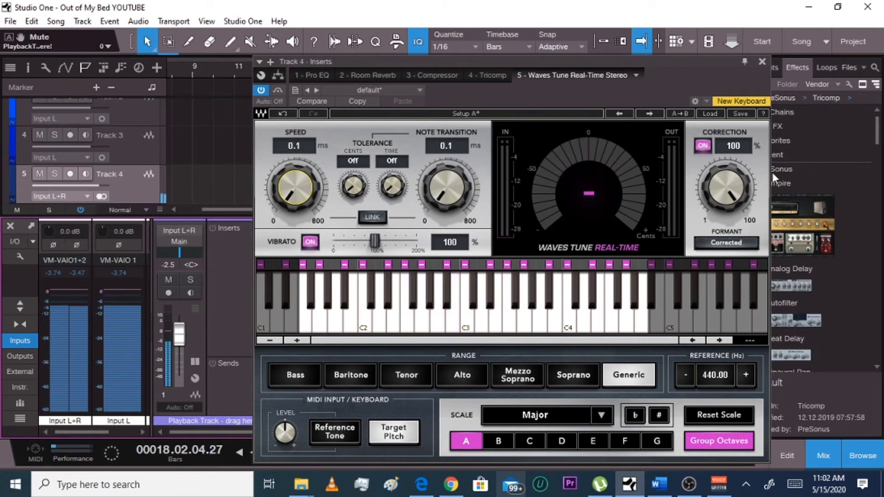
{"action": "left_click", "coordinate": [762, 62]}
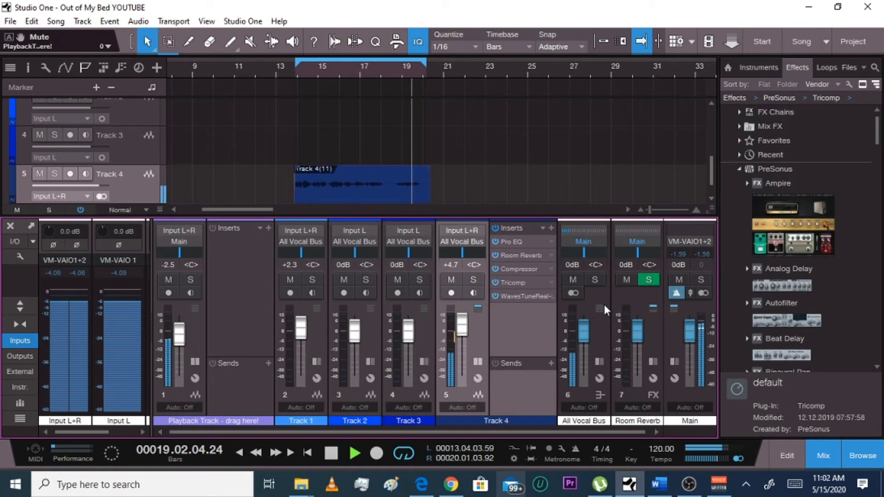
{"action": "key", "text": "space"}
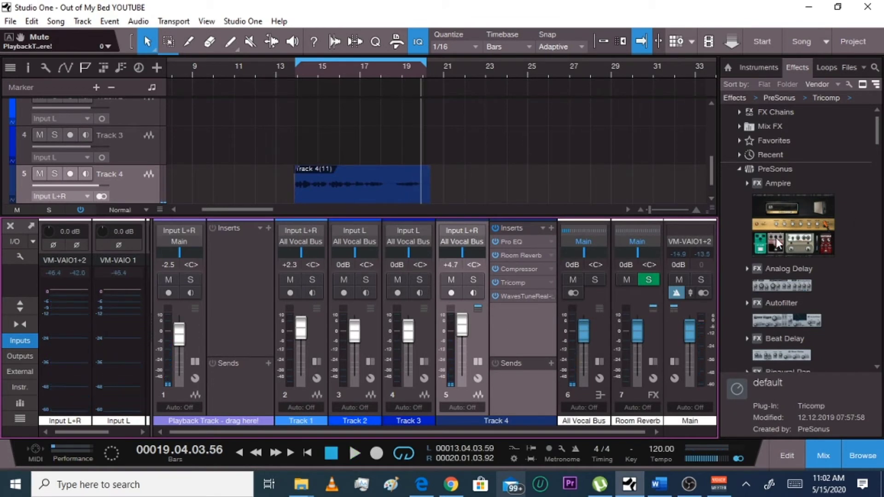
Add C1 gate Stereo from the Waves plug-ins to Track 4's inserts
{"action": "left_click_drag", "start_coordinate": [879, 146], "coordinate": [873, 364]}
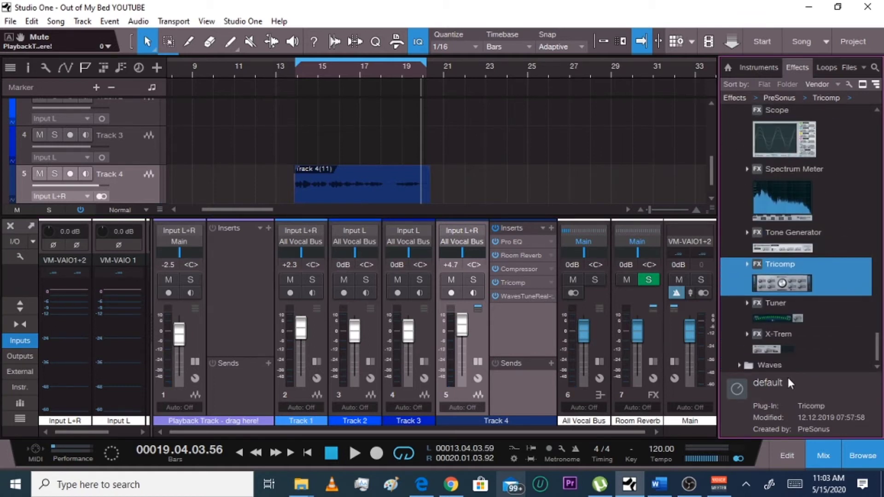
{"action": "left_click", "coordinate": [756, 366]}
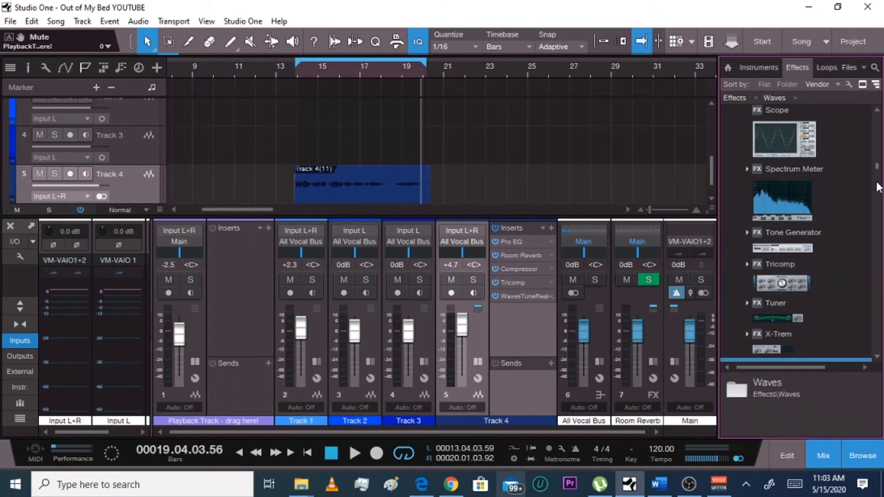
{"action": "left_click_drag", "start_coordinate": [877, 170], "coordinate": [877, 189]}
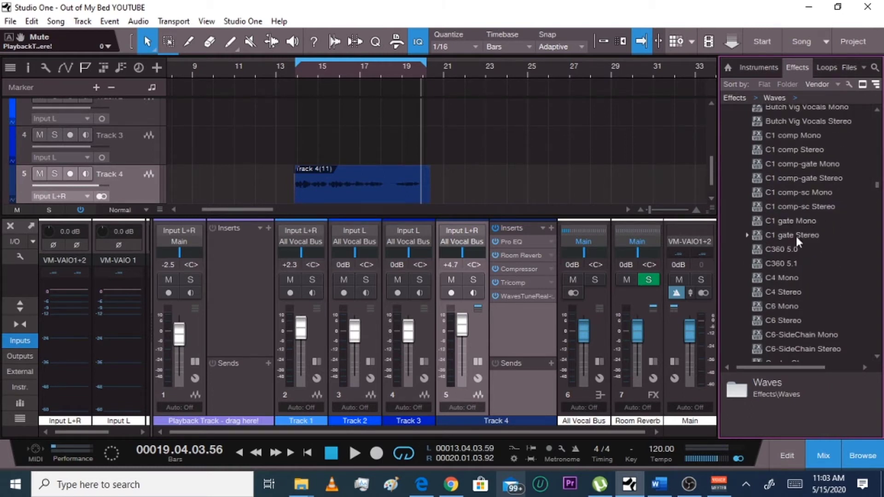
{"action": "left_click_drag", "start_coordinate": [795, 234], "coordinate": [505, 339]}
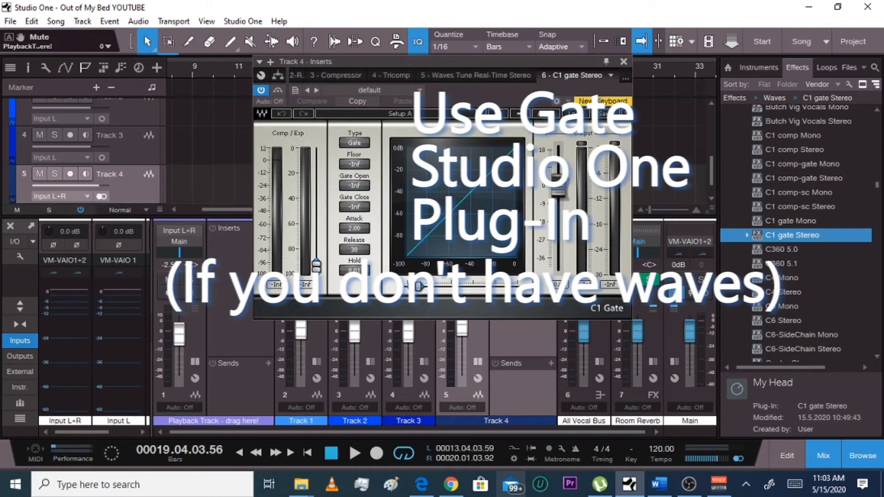
Load the "Perfect voiceover gate" preset in C1 gate Stereo and close the insert window
{"action": "left_click", "coordinate": [296, 91]}
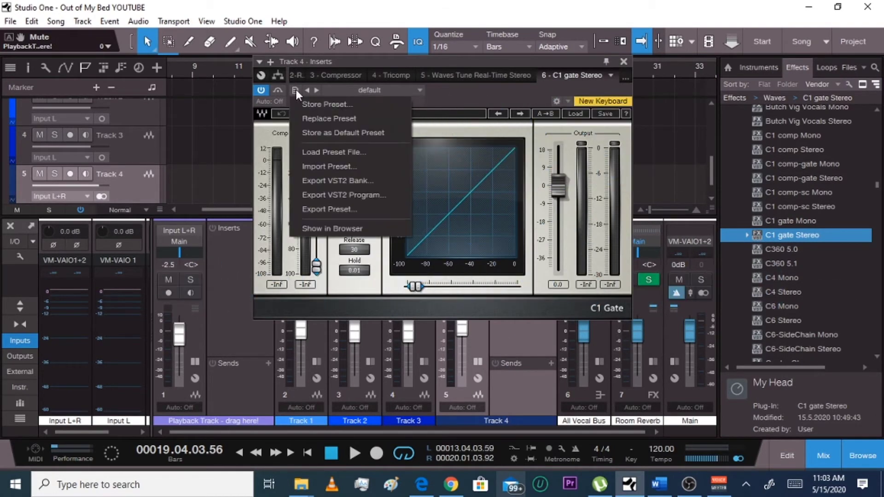
{"action": "left_click", "coordinate": [443, 101]}
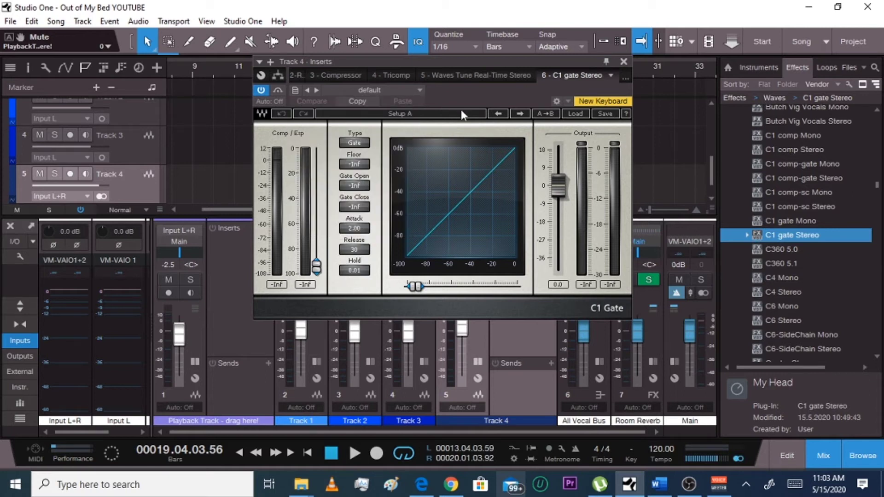
{"action": "left_click", "coordinate": [519, 114]}
{"action": "left_click", "coordinate": [519, 114]}
{"action": "left_click", "coordinate": [519, 114]}
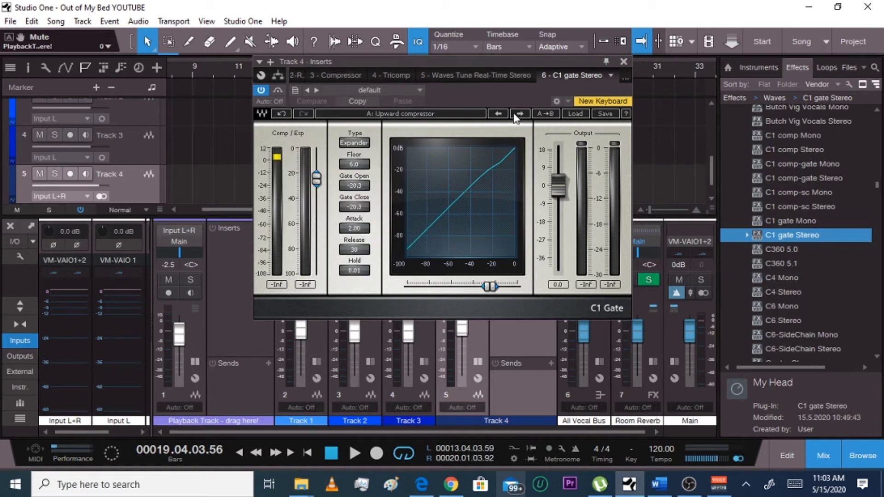
{"action": "left_click", "coordinate": [517, 114]}
{"action": "left_click", "coordinate": [518, 114]}
{"action": "left_click", "coordinate": [518, 115]}
{"action": "left_click", "coordinate": [517, 114]}
{"action": "left_click", "coordinate": [518, 114]}
{"action": "left_click", "coordinate": [507, 115]}
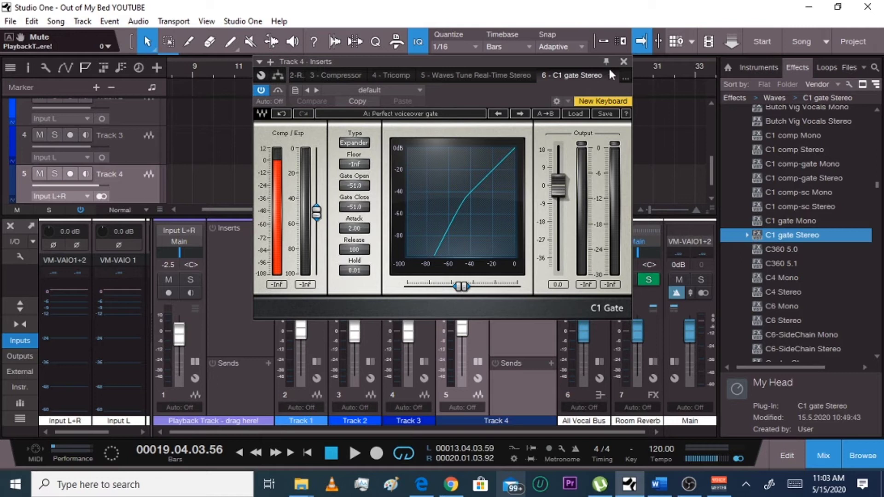
{"action": "left_click", "coordinate": [623, 62]}
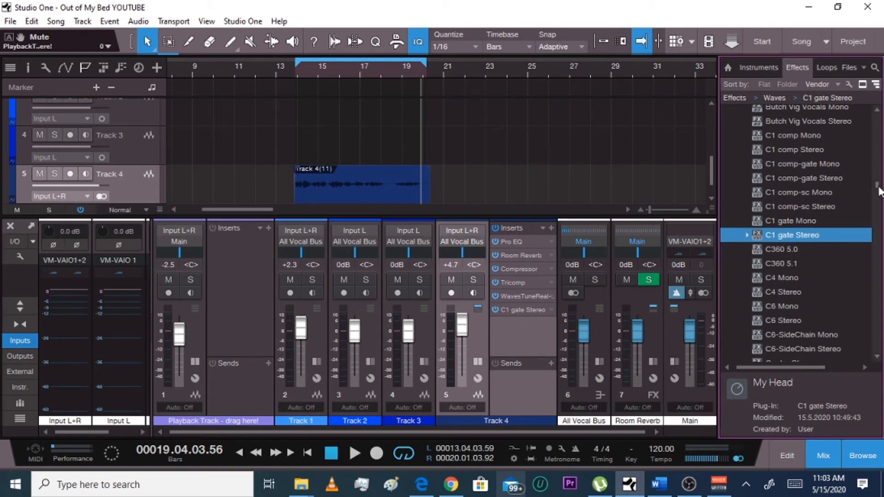
Search the insert plug-ins for "mas" and add Maserati VX1 Stereo to Track 4's inserts
{"action": "scroll", "coordinate": [880, 194], "scroll_direction": "down", "scroll_amount": 5}
{"action": "left_click_drag", "start_coordinate": [879, 195], "coordinate": [882, 253]}
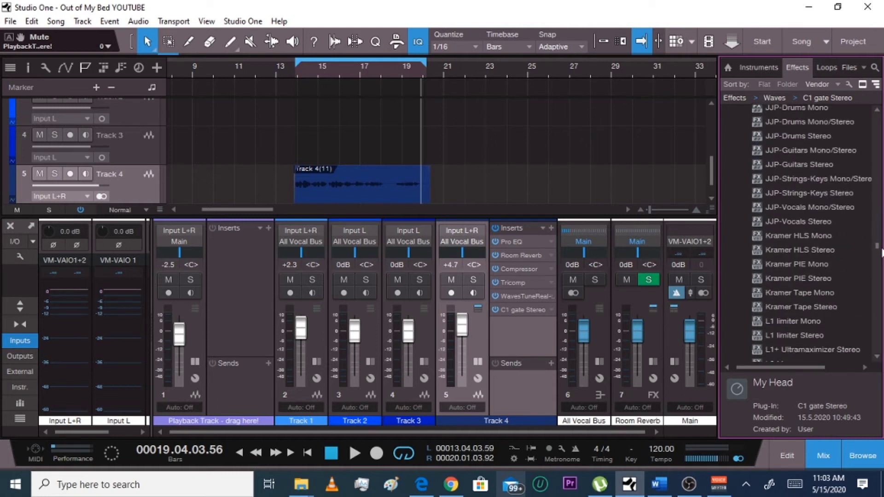
{"action": "left_click", "coordinate": [551, 227]}
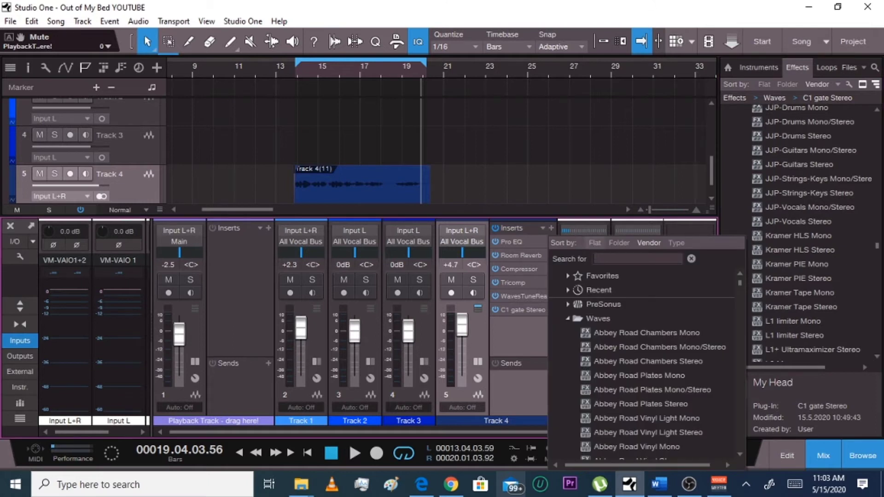
{"action": "type", "text": "mas"}
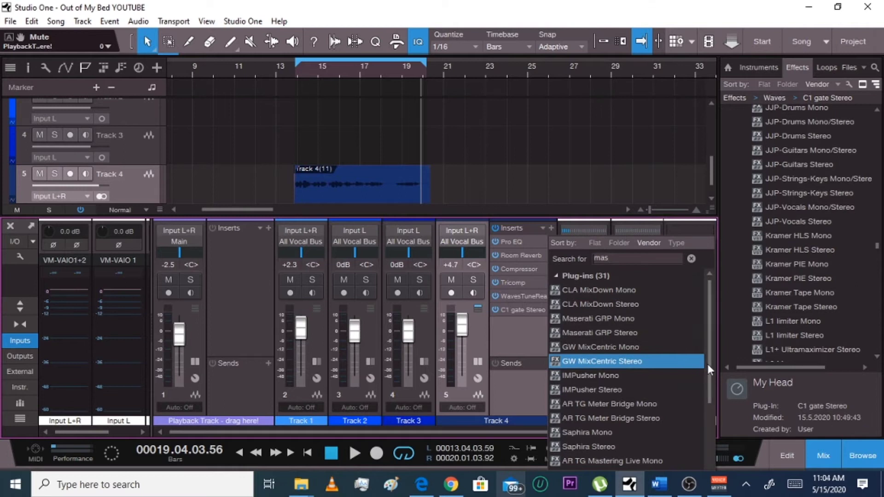
{"action": "left_click_drag", "start_coordinate": [711, 366], "coordinate": [714, 470]}
{"action": "left_click", "coordinate": [647, 467]}
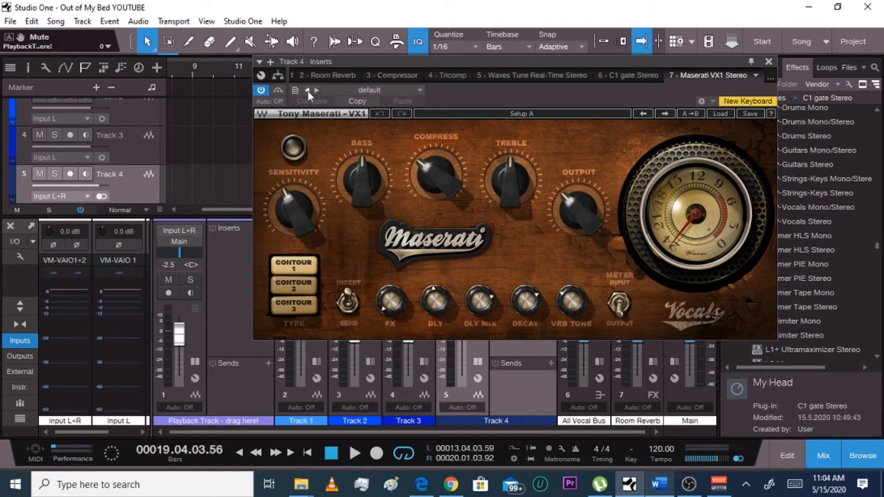
Load the "RWL Close GLAMMY Adt" preset in Maserati VX1 Stereo, set Compress to 37.7, and close the insert window
{"action": "left_click", "coordinate": [663, 114]}
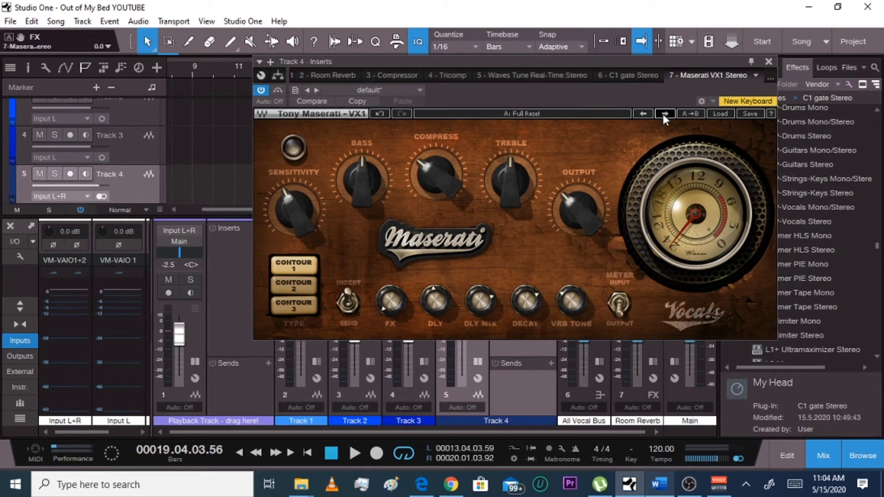
{"action": "left_click", "coordinate": [663, 114]}
{"action": "left_click", "coordinate": [663, 113]}
{"action": "left_click", "coordinate": [663, 114]}
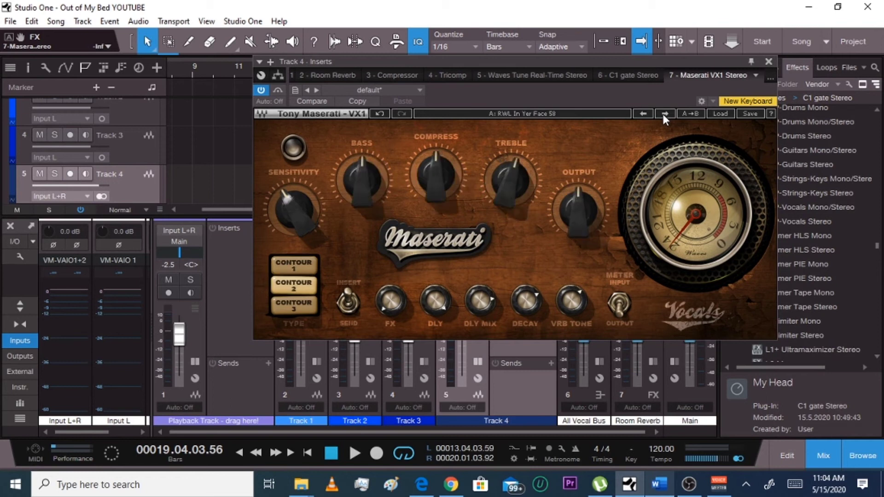
{"action": "left_click", "coordinate": [663, 114]}
{"action": "left_click", "coordinate": [663, 113]}
{"action": "left_click", "coordinate": [663, 114]}
{"action": "left_click", "coordinate": [663, 114]}
{"action": "left_click", "coordinate": [663, 114]}
{"action": "left_click", "coordinate": [663, 113]}
{"action": "left_click", "coordinate": [664, 114]}
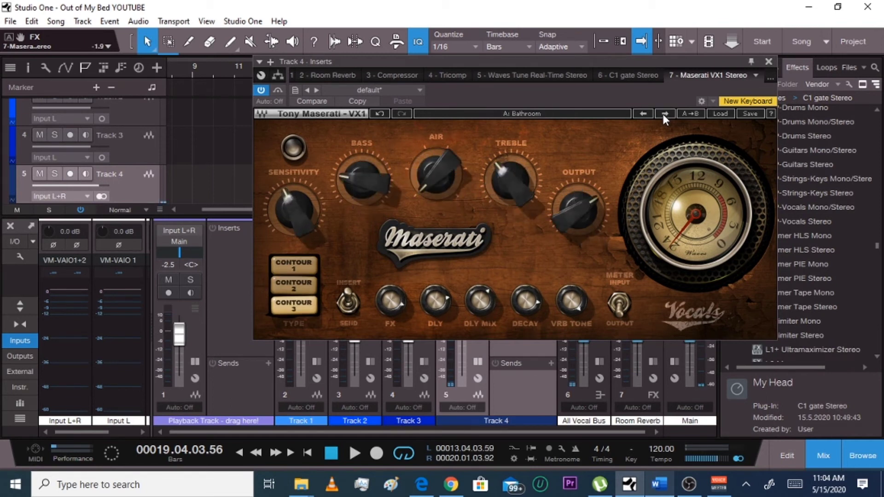
{"action": "left_click", "coordinate": [663, 113]}
{"action": "left_click", "coordinate": [663, 114]}
{"action": "left_click", "coordinate": [663, 113]}
{"action": "left_click", "coordinate": [663, 114]}
{"action": "left_click", "coordinate": [663, 114]}
{"action": "left_click", "coordinate": [664, 113]}
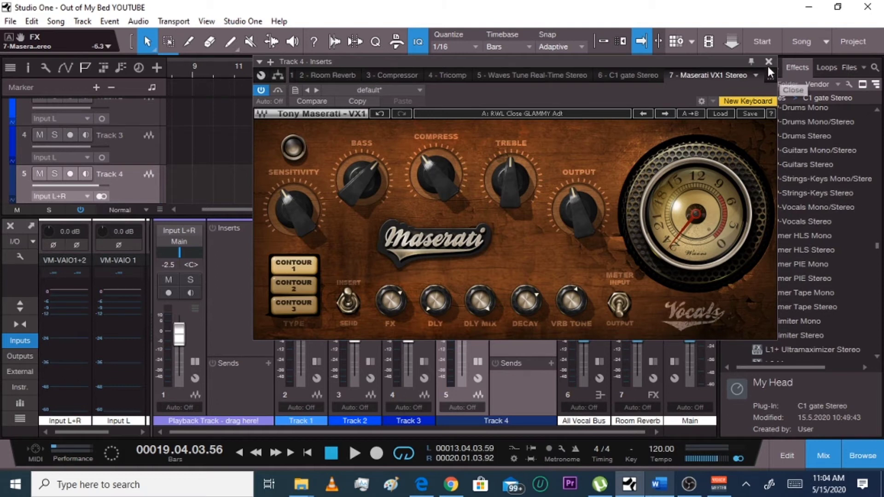
{"action": "left_click_drag", "start_coordinate": [439, 172], "coordinate": [438, 175]}
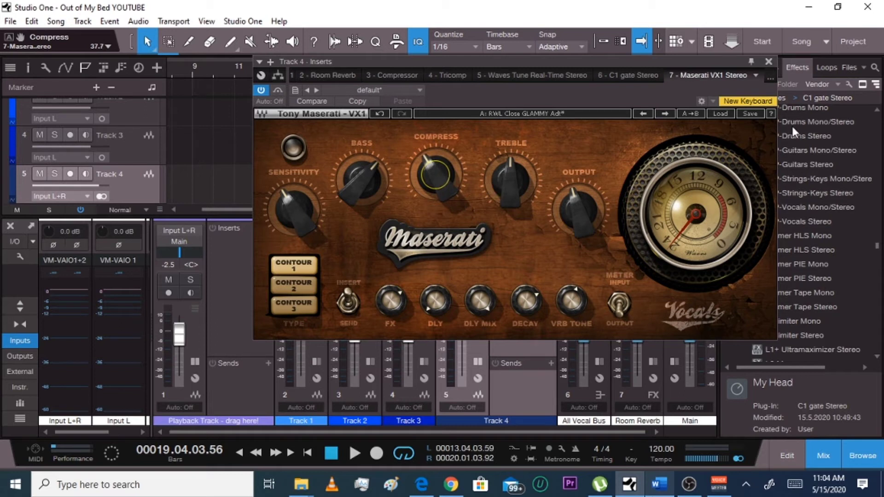
{"action": "left_click", "coordinate": [769, 62]}
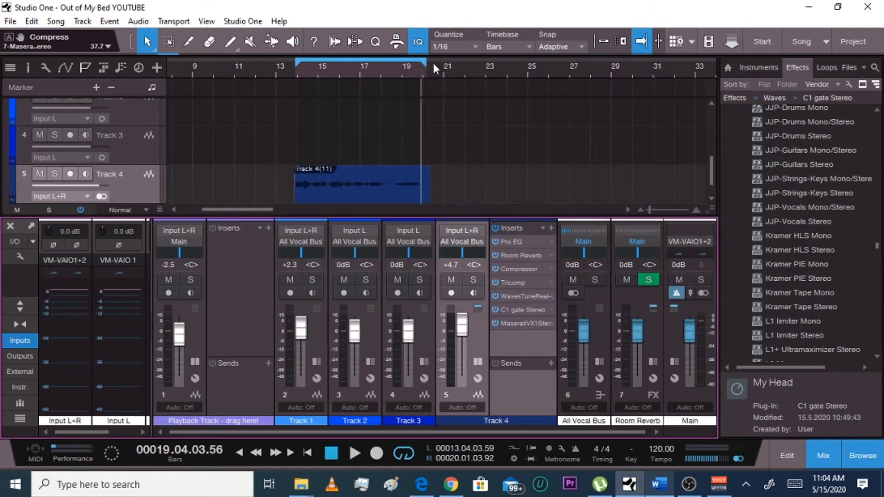
Play the looped section from just before bar 14 and reset Track 4's volume to 0 dB while listening
{"action": "left_click", "coordinate": [290, 75]}
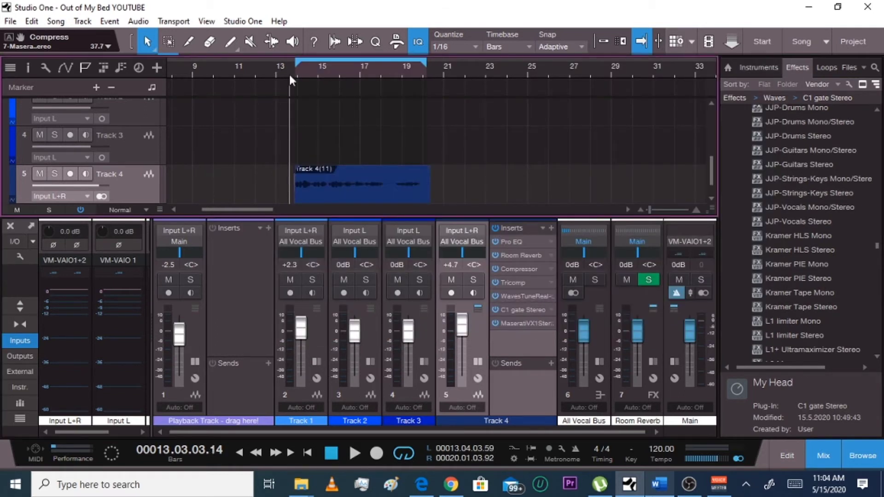
{"action": "key", "text": "space"}
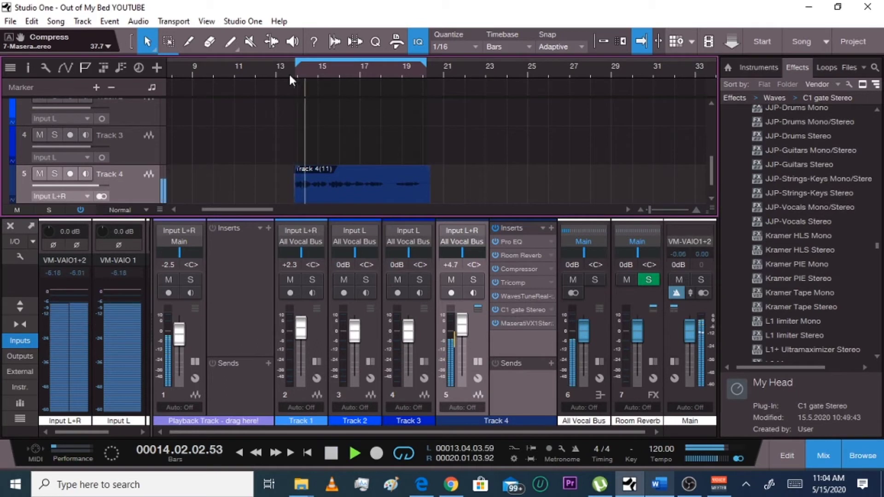
{"action": "left_click_drag", "start_coordinate": [460, 326], "coordinate": [462, 332]}
{"action": "left_click", "coordinate": [455, 261], "text": "ctrl"}
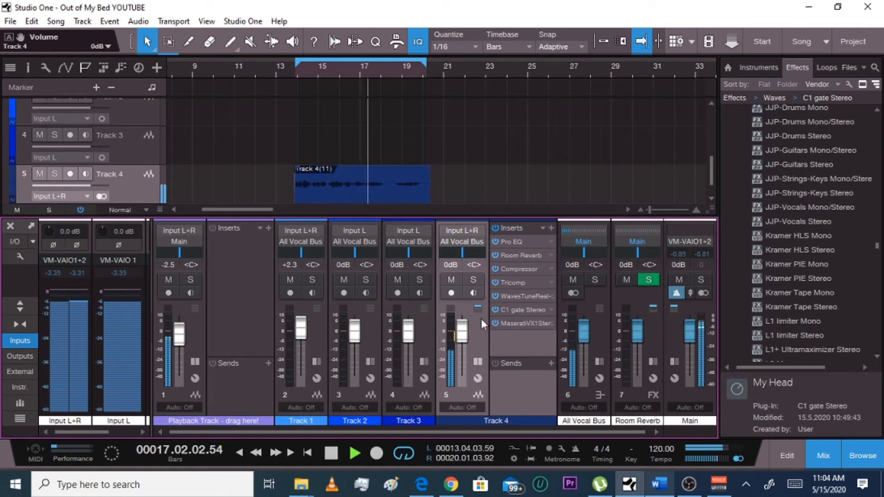
{"action": "key", "text": "space"}
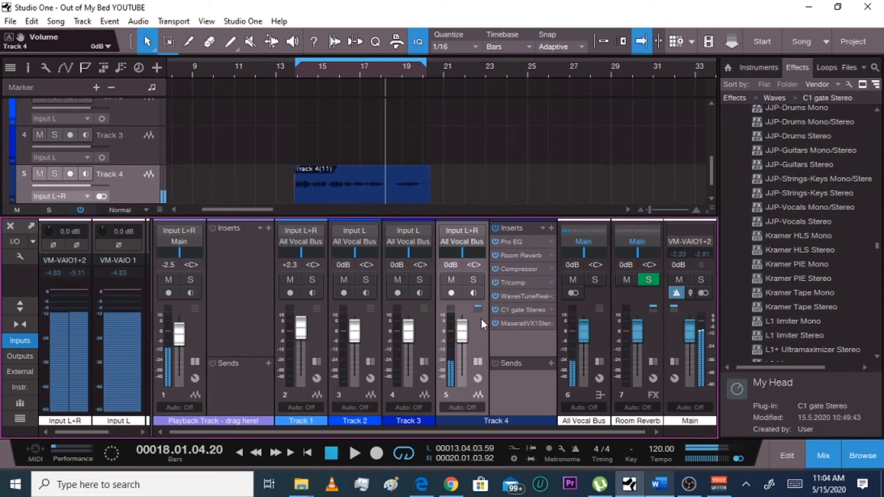
{"action": "key", "text": "space"}
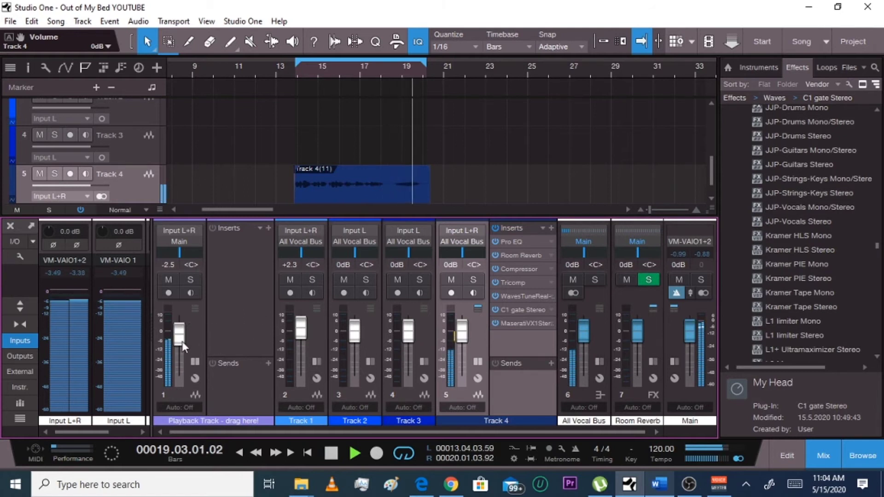
{"action": "key", "text": "space"}
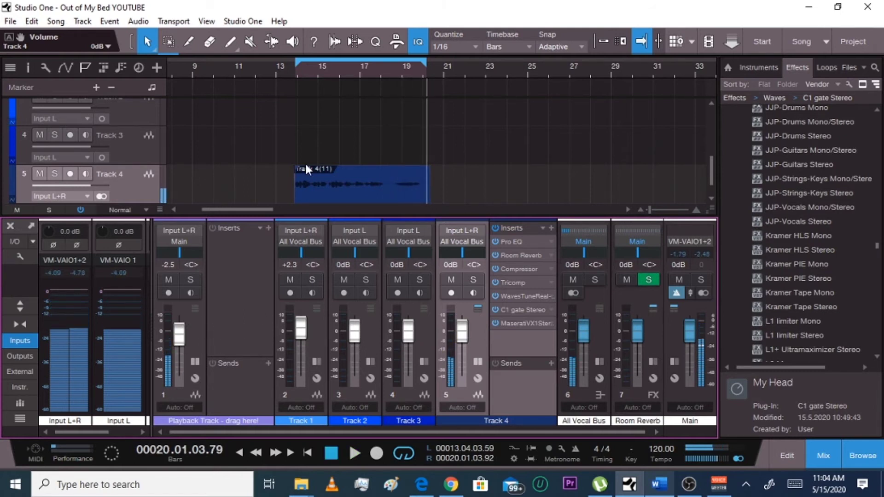
Compare the vocal with all of Track 4's inserts bypassed and active during playback, ending with every insert deactivated
{"action": "left_click", "coordinate": [496, 228]}
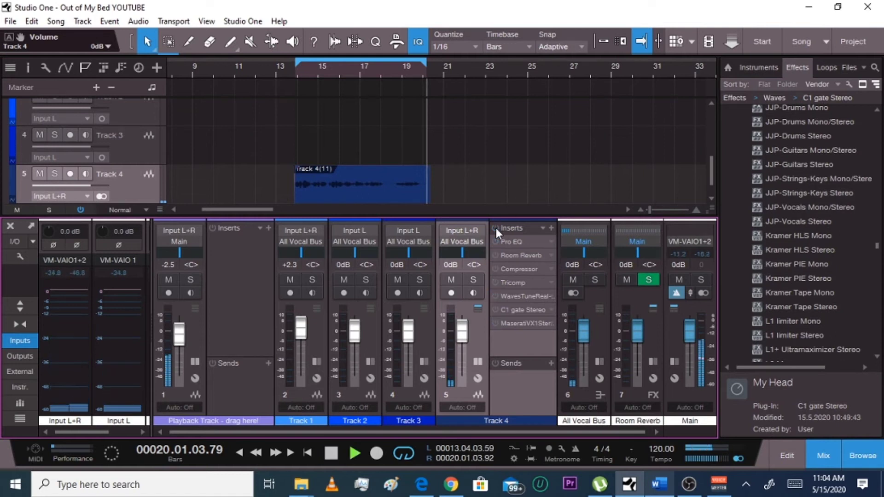
{"action": "key", "text": "space"}
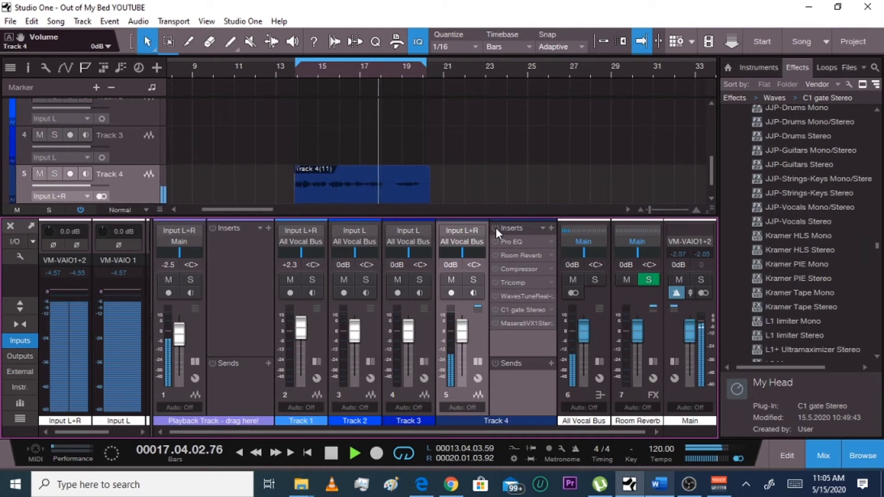
{"action": "left_click", "coordinate": [496, 228]}
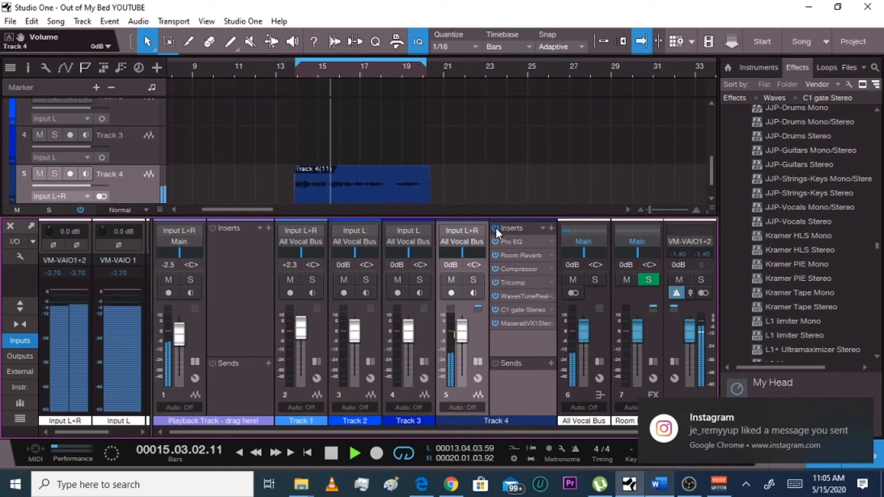
{"action": "left_click", "coordinate": [496, 228]}
{"action": "left_click", "coordinate": [496, 228]}
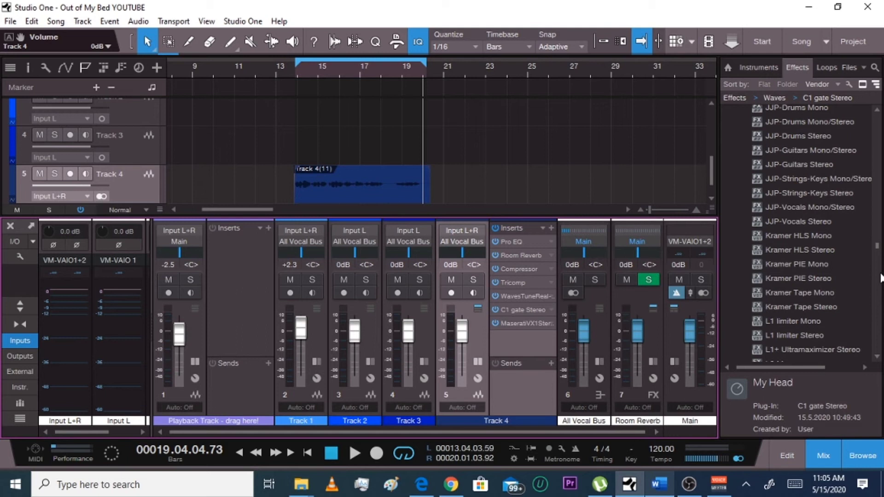
{"action": "left_click", "coordinate": [496, 228]}
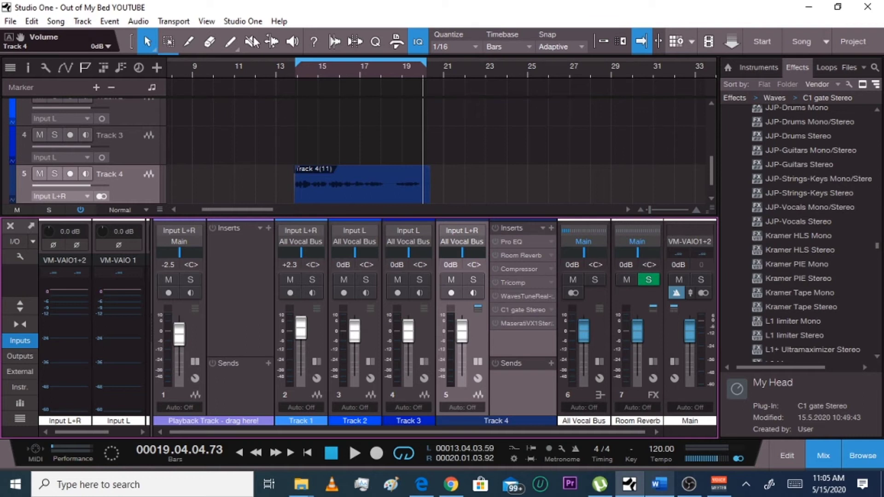
Examine the audio device choices and the dropout protection levels in the audio setup options, keeping the current settings
{"action": "left_click", "coordinate": [244, 22]}
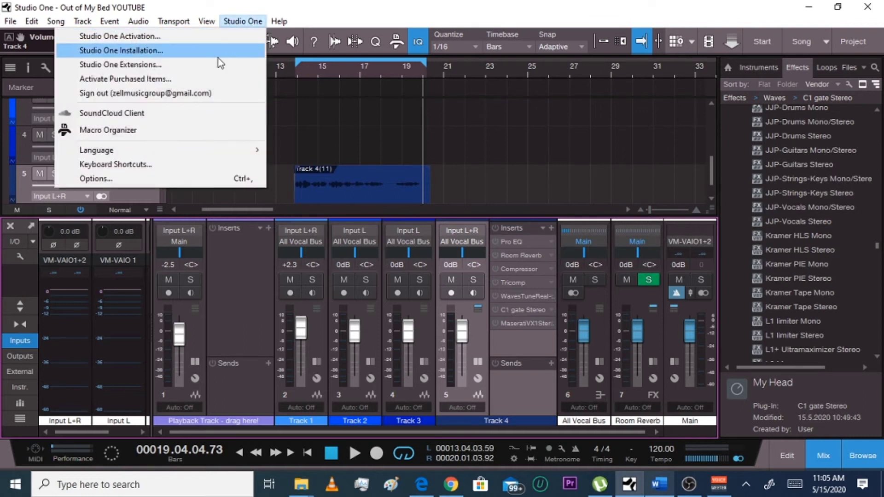
{"action": "left_click", "coordinate": [106, 182]}
{"action": "left_click", "coordinate": [427, 154]}
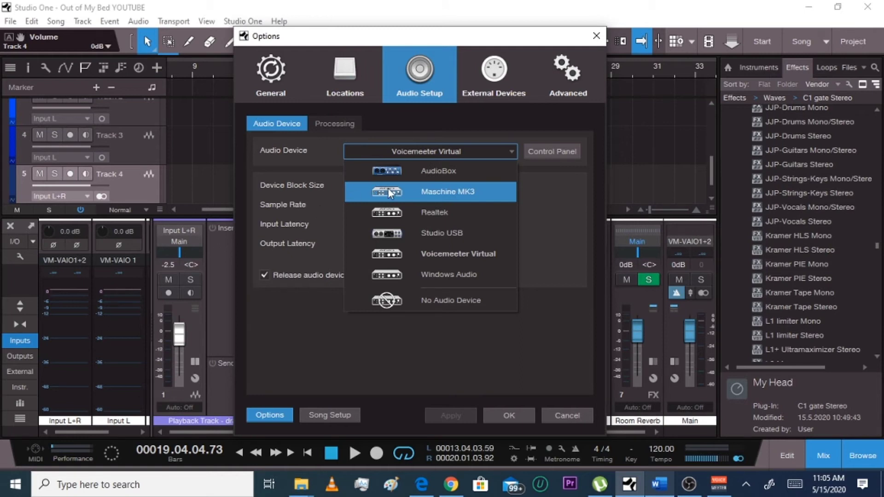
{"action": "left_click", "coordinate": [555, 221]}
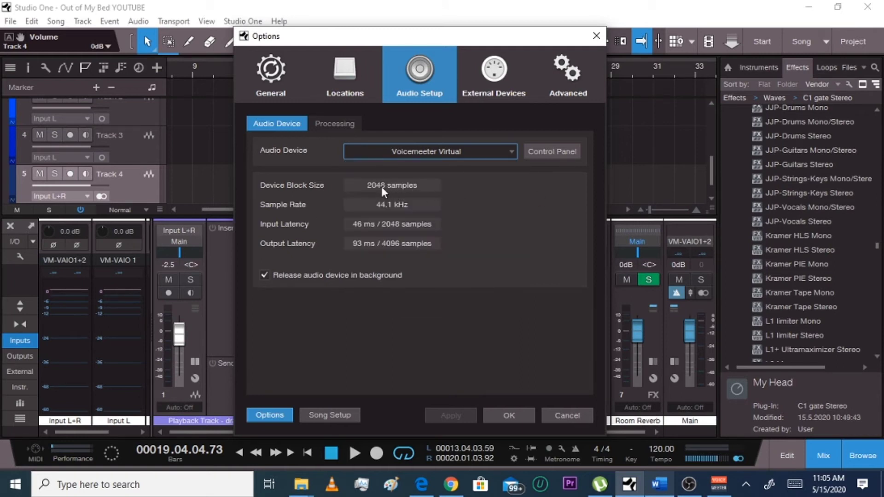
{"action": "left_click", "coordinate": [338, 121]}
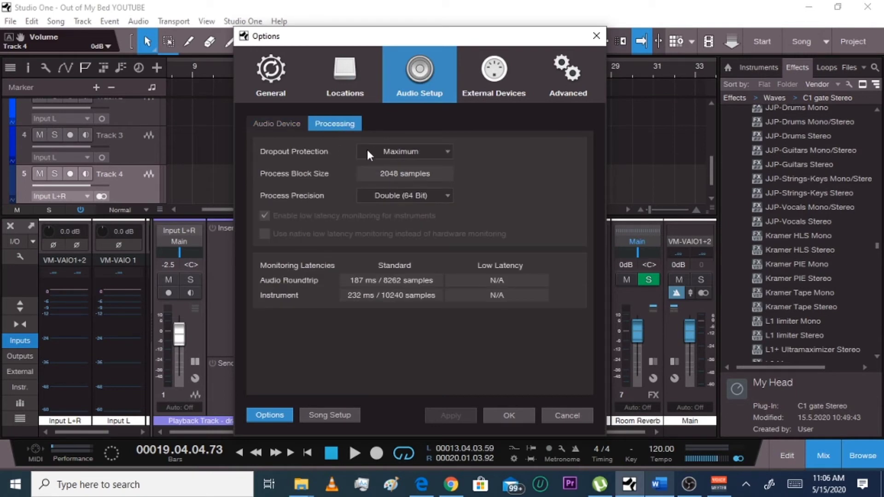
{"action": "left_click", "coordinate": [391, 152]}
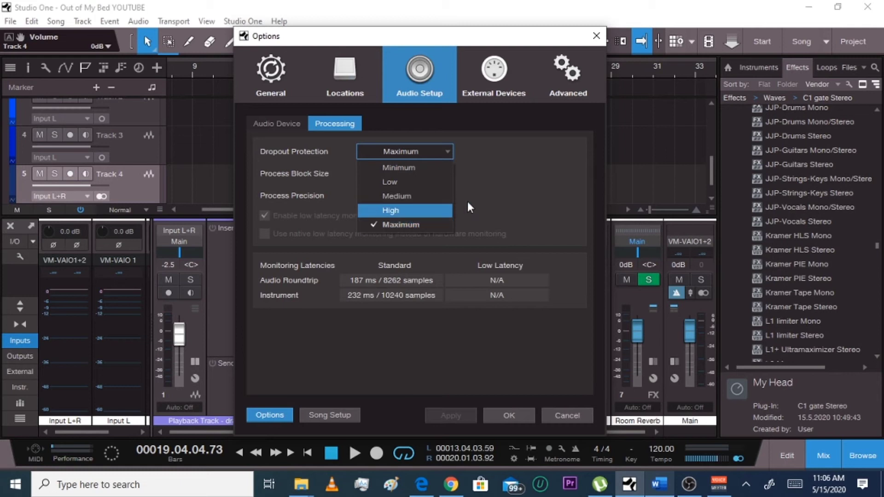
{"action": "left_click", "coordinate": [487, 198]}
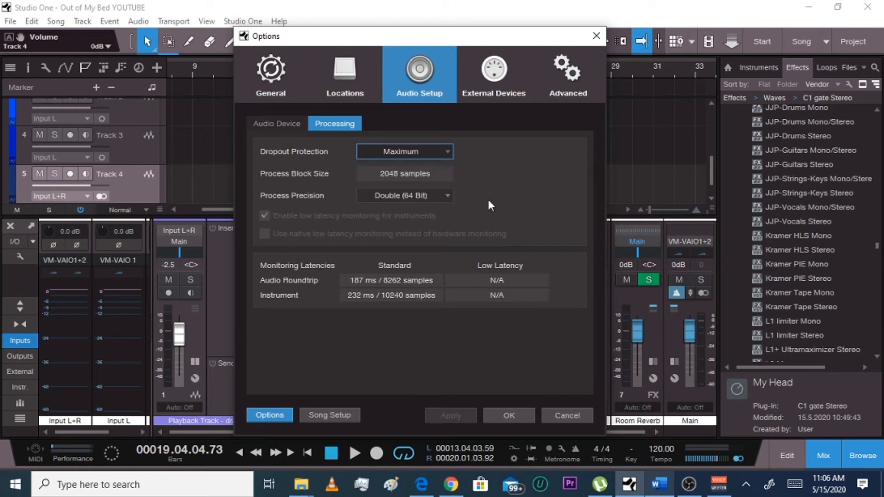
{"action": "left_click", "coordinate": [515, 418]}
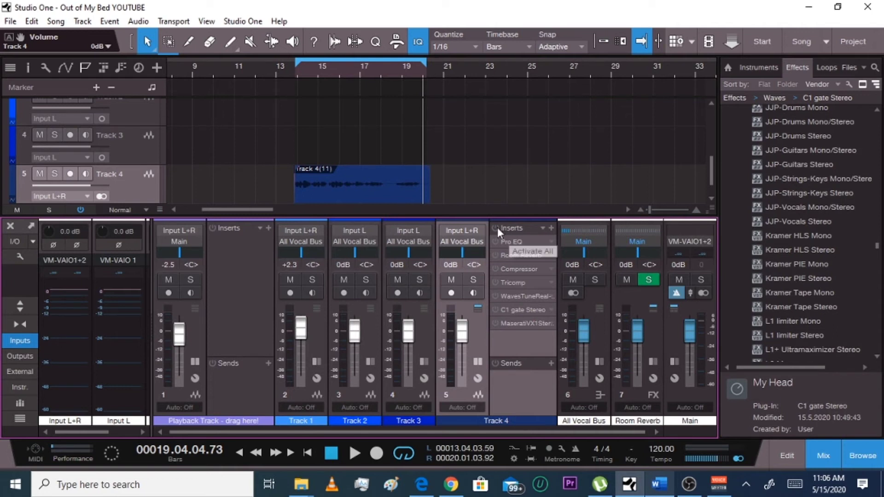
Expand the All Vocal Bus channel to show its inserts and sends, and hide the mixer and the browser
{"action": "left_click", "coordinate": [601, 324]}
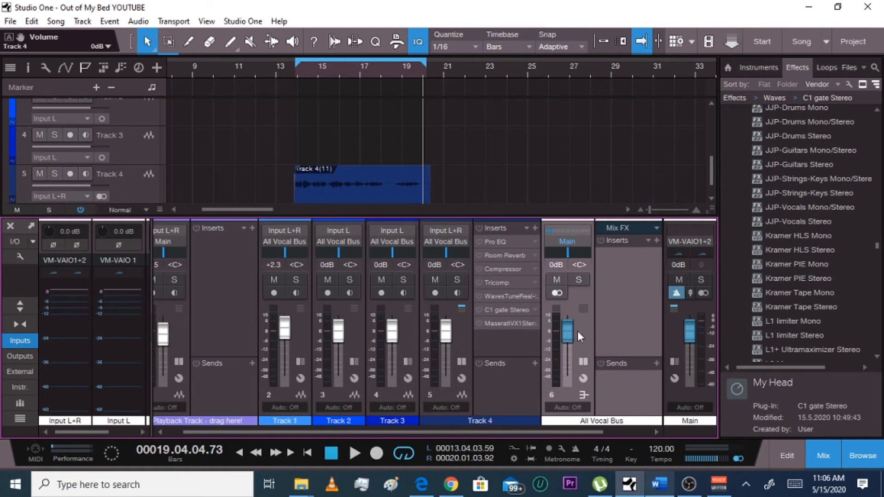
{"action": "left_click", "coordinate": [824, 445]}
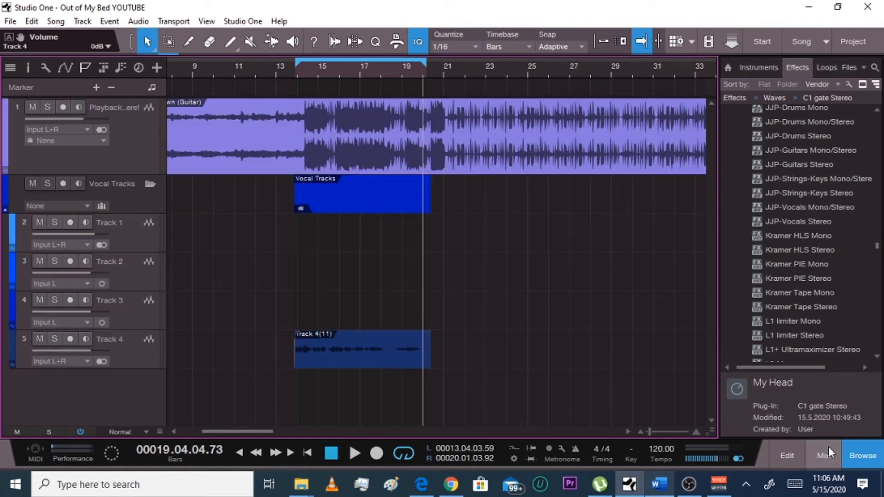
{"action": "left_click", "coordinate": [872, 465]}
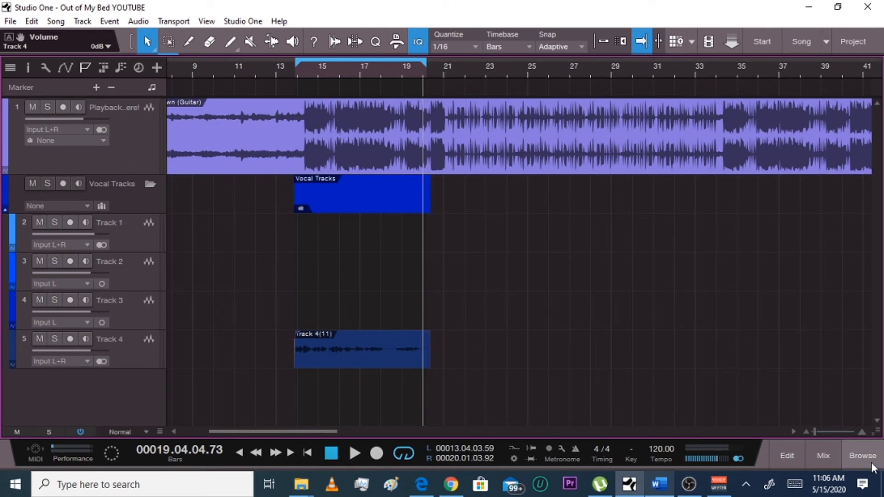
Add a bus for Tracks 1 through 4 and expand the new bus channel to show its inserts and sends
{"action": "left_click", "coordinate": [148, 361]}
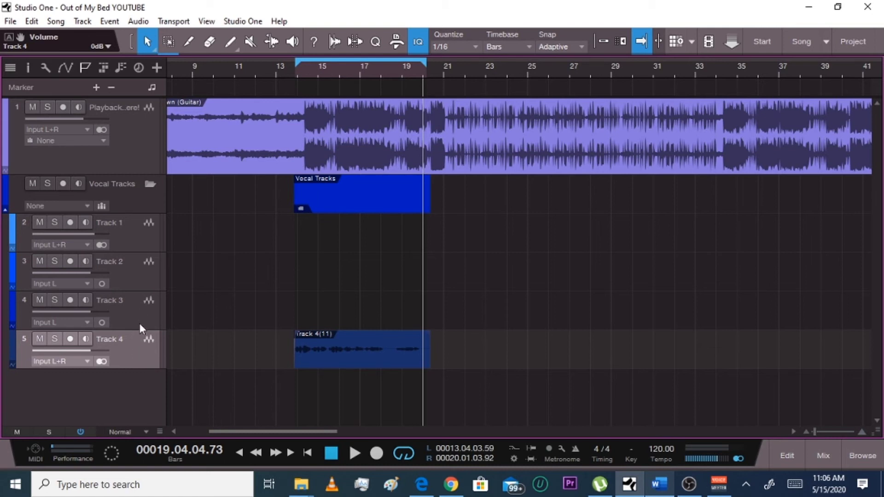
{"action": "left_click", "coordinate": [136, 309], "text": "shift"}
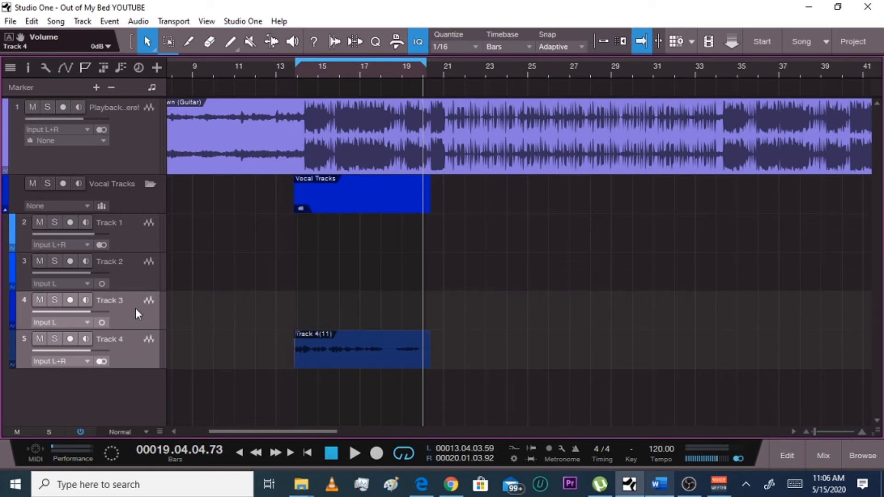
{"action": "left_click", "coordinate": [117, 268], "text": "shift"}
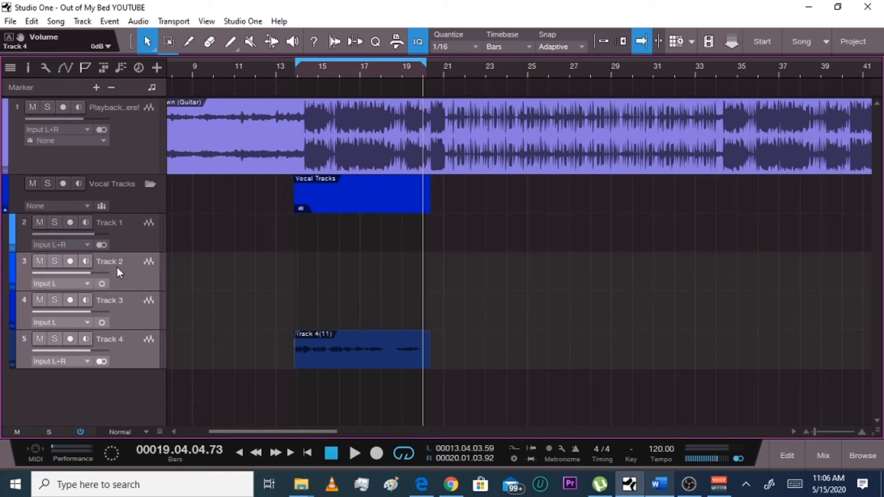
{"action": "left_click", "coordinate": [139, 240], "text": "shift"}
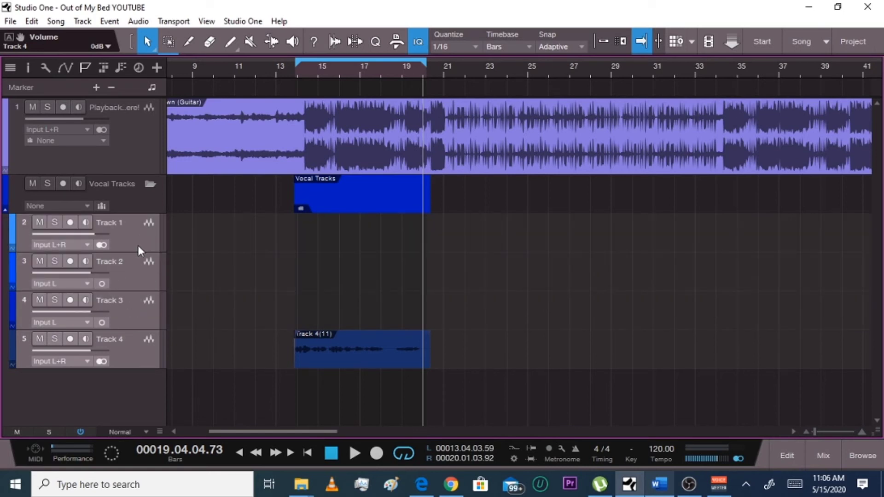
{"action": "right_click", "coordinate": [138, 245]}
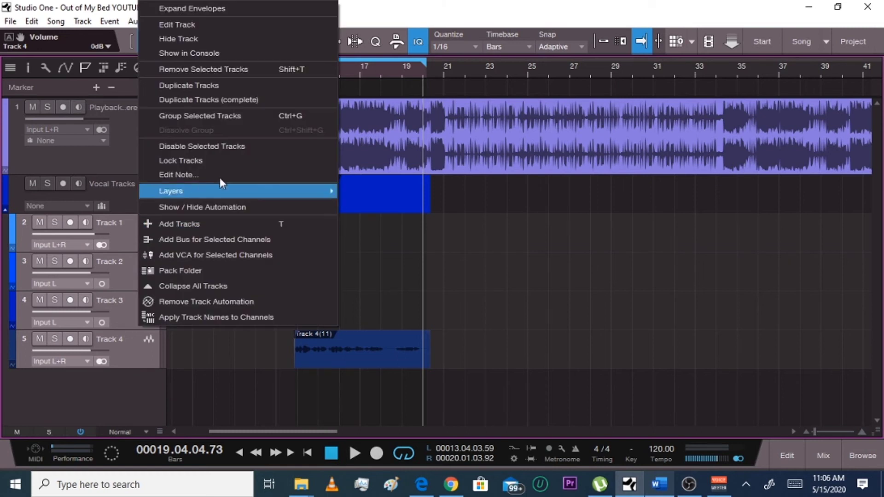
{"action": "mouse_move", "coordinate": [231, 197]}
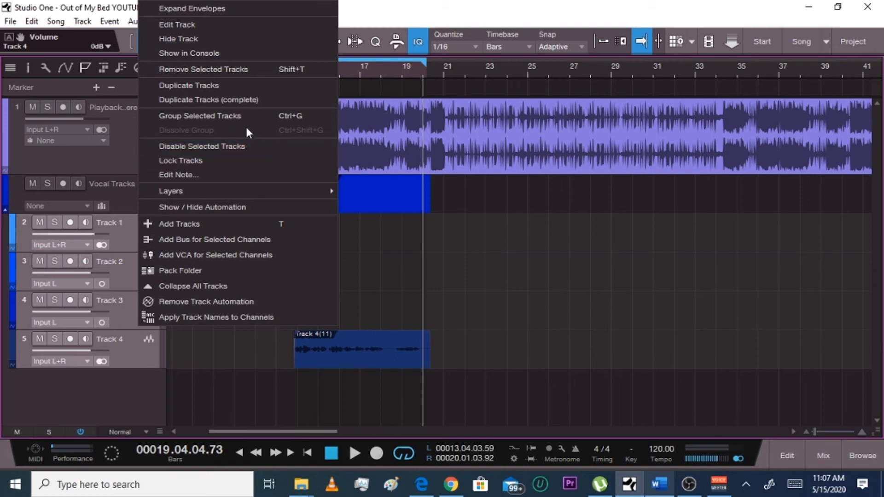
{"action": "left_click", "coordinate": [226, 240]}
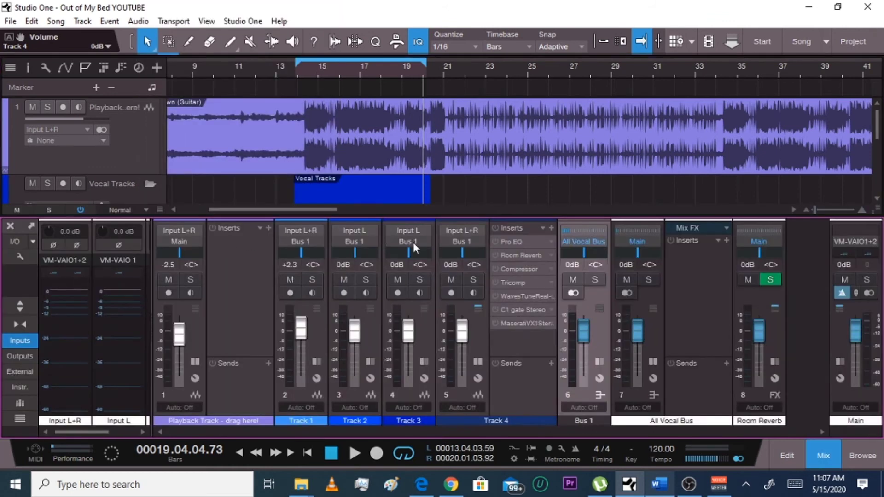
{"action": "left_click", "coordinate": [600, 322]}
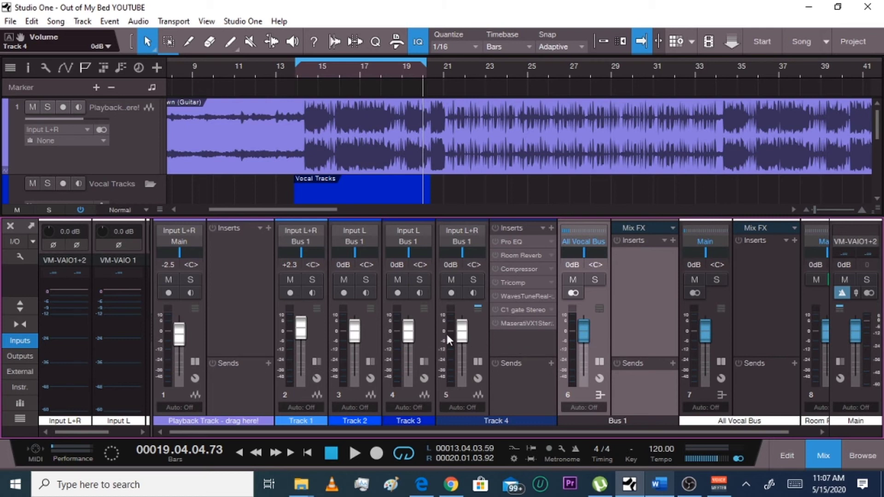
Copy the Pro EQ and Room Reverb inserts from Track 4 to Bus 1, closing their effect windows
{"action": "left_click", "coordinate": [482, 328]}
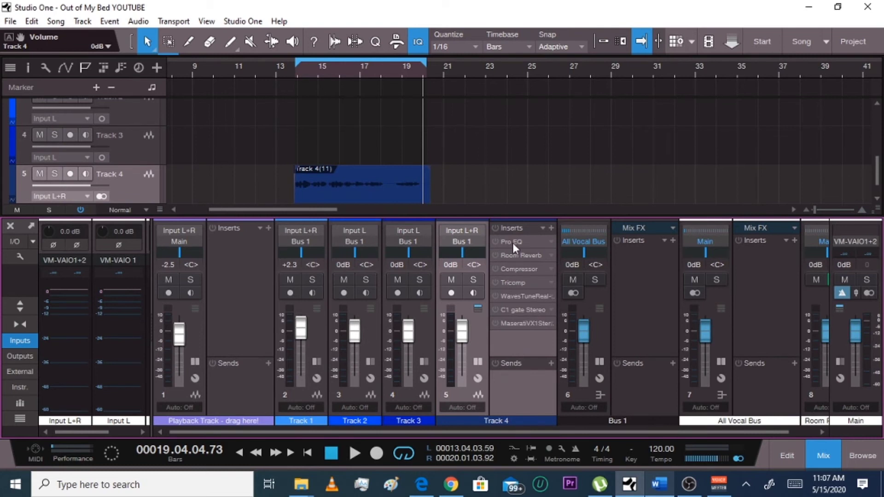
{"action": "left_click_drag", "start_coordinate": [514, 243], "coordinate": [617, 266]}
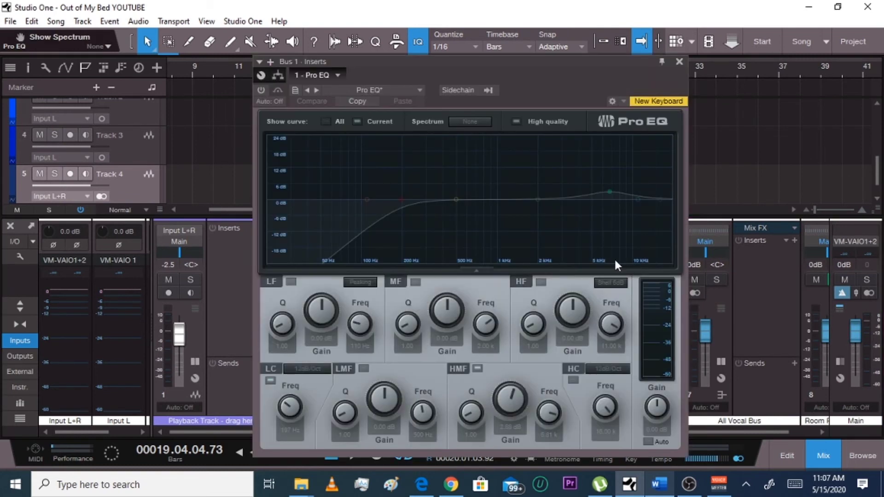
{"action": "left_click", "coordinate": [679, 63]}
{"action": "left_click_drag", "start_coordinate": [518, 255], "coordinate": [633, 266]}
{"action": "left_click", "coordinate": [663, 62]}
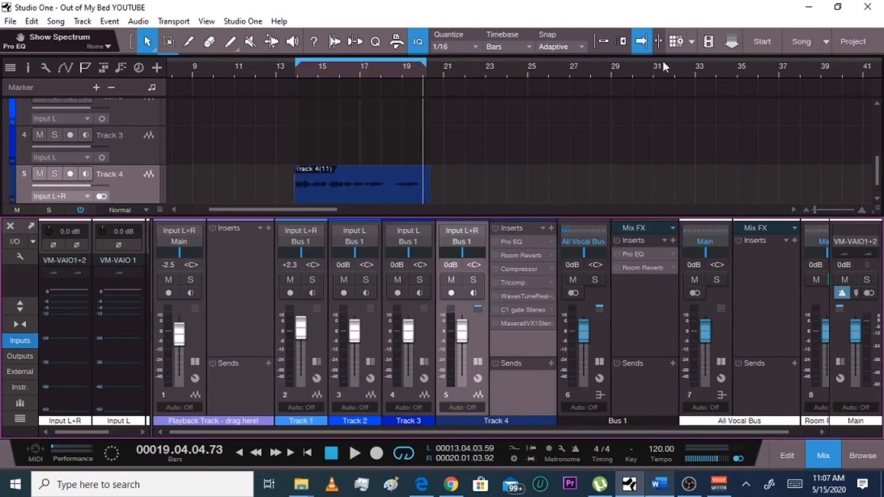
Copy the Compressor, Tricomp and C1 gate Stereo inserts from Track 4 to Bus 1, closing their effect windows
{"action": "left_click_drag", "start_coordinate": [516, 270], "coordinate": [635, 289]}
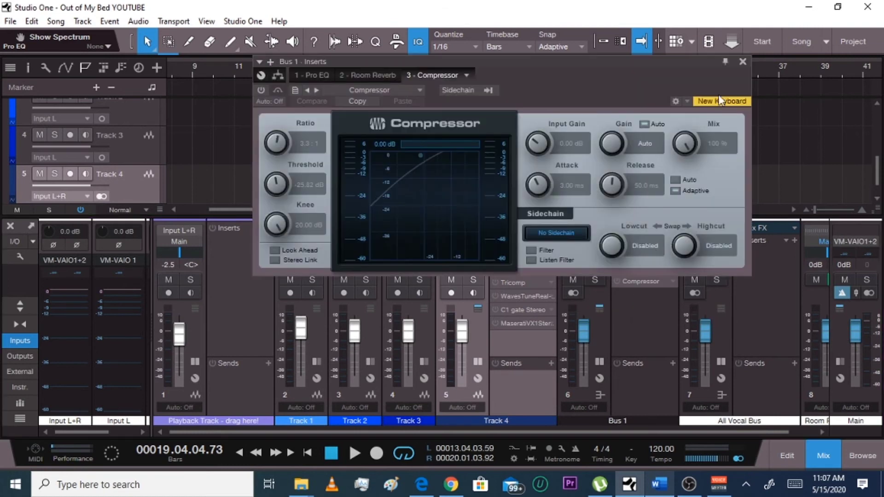
{"action": "left_click", "coordinate": [742, 62]}
{"action": "left_click_drag", "start_coordinate": [525, 283], "coordinate": [625, 355]}
{"action": "left_click", "coordinate": [730, 62]}
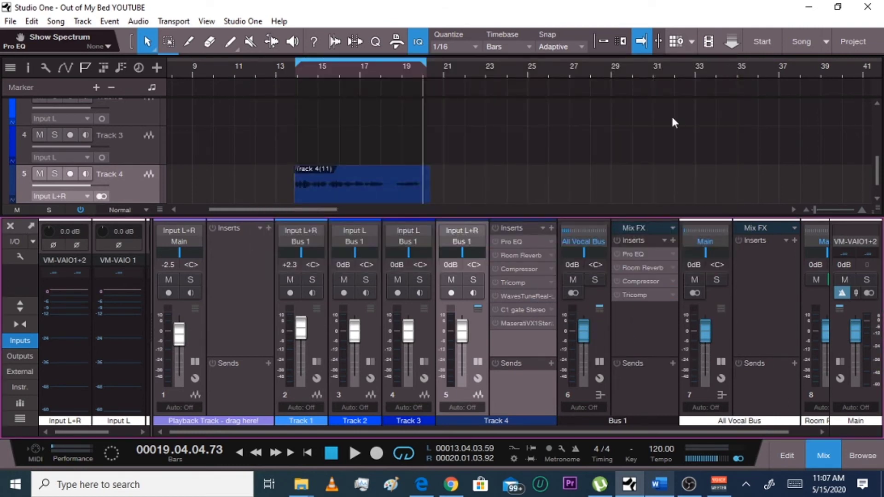
{"action": "left_click_drag", "start_coordinate": [531, 308], "coordinate": [626, 313]}
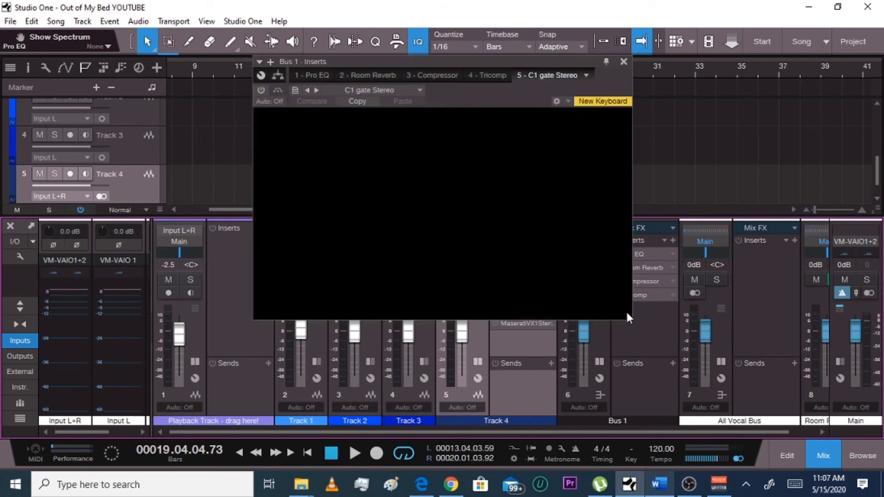
{"action": "left_click", "coordinate": [624, 62]}
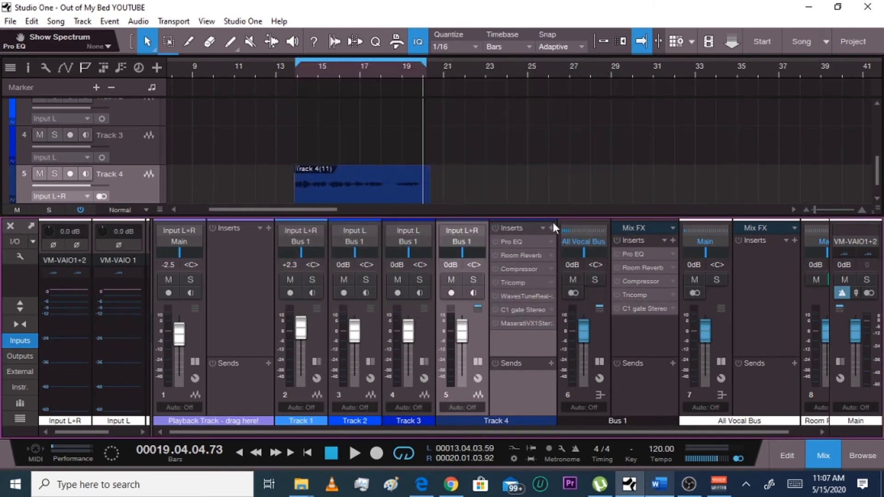
Copy the Maserati VX1 Stereo and Waves Tune Real-Time Stereo inserts from Track 4 to Bus 1, closing their effect windows
{"action": "left_click_drag", "start_coordinate": [515, 323], "coordinate": [633, 317]}
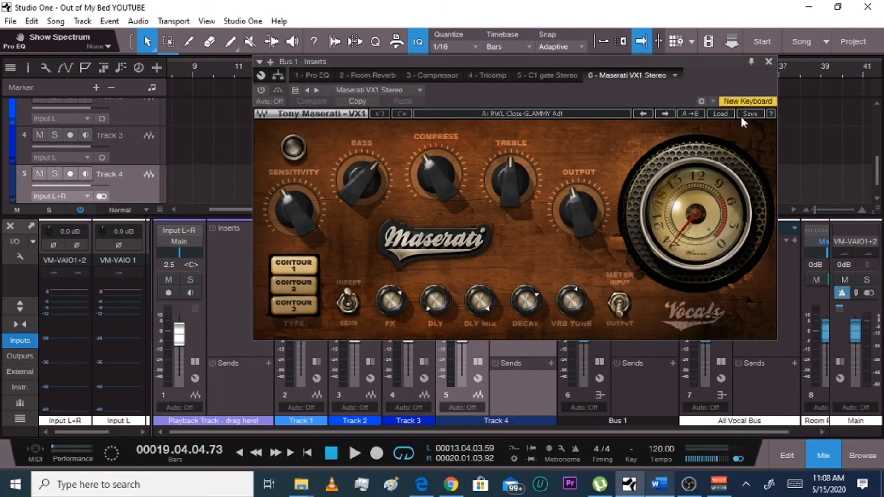
{"action": "left_click", "coordinate": [767, 63]}
{"action": "left_click_drag", "start_coordinate": [519, 298], "coordinate": [647, 337]}
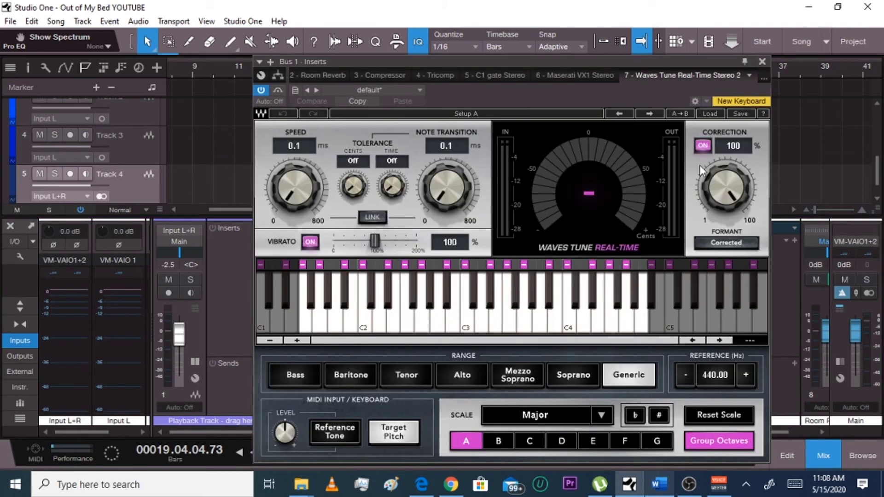
{"action": "left_click", "coordinate": [763, 62]}
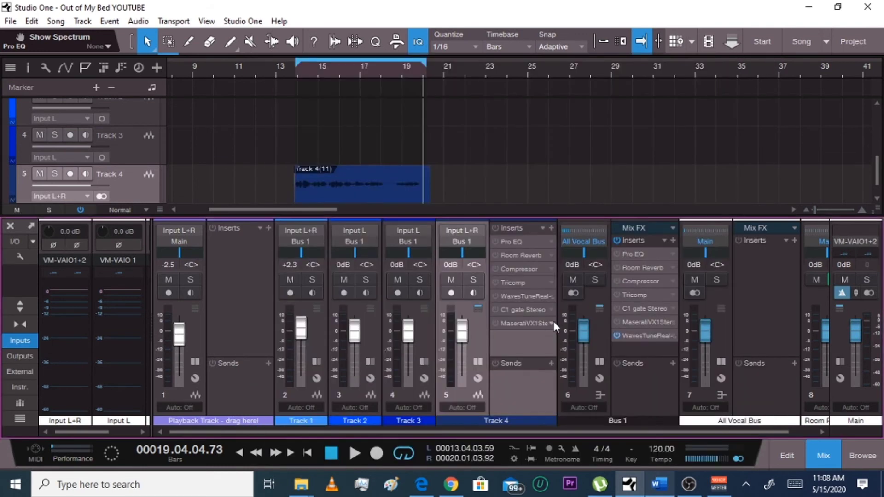
Activate the copied effects on Bus 1 and remove its Waves Tune Real-Time insert
{"action": "right_click", "coordinate": [554, 321]}
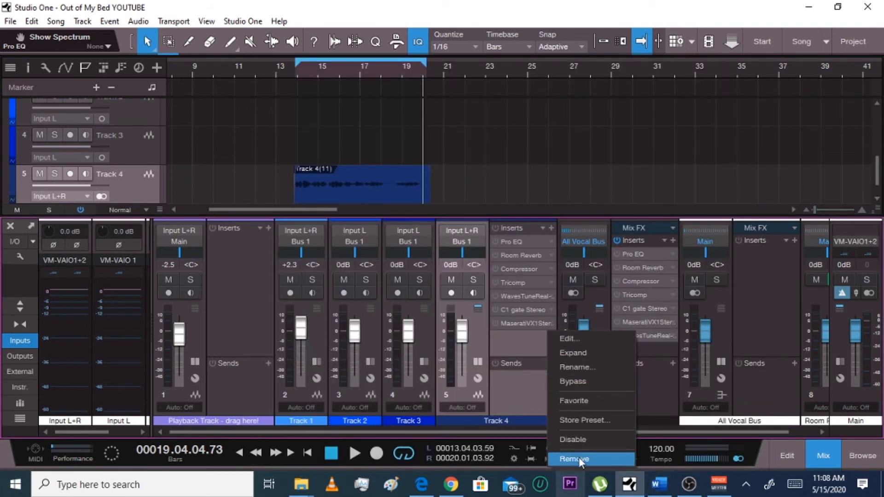
{"action": "left_click", "coordinate": [532, 343]}
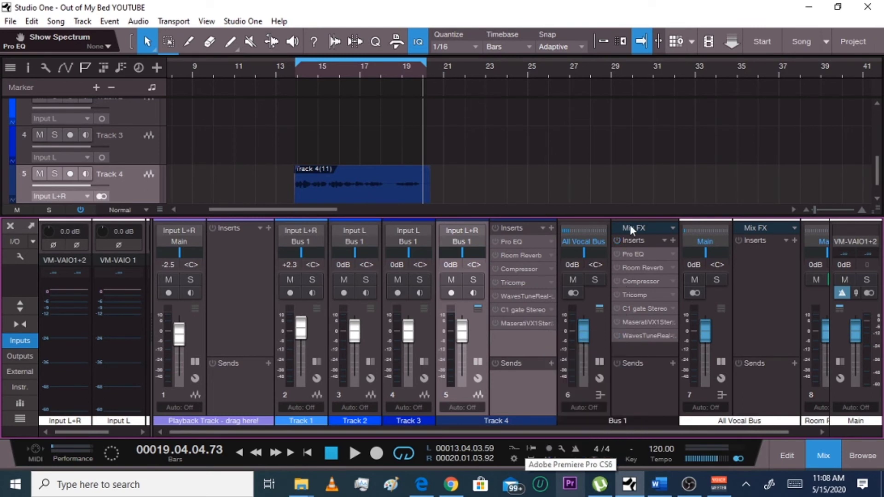
{"action": "left_click", "coordinate": [618, 240]}
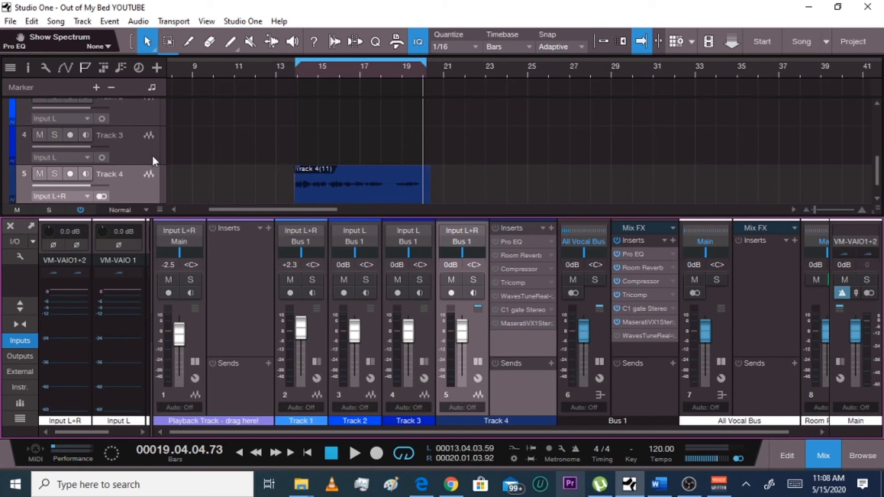
{"action": "left_click", "coordinate": [146, 118]}
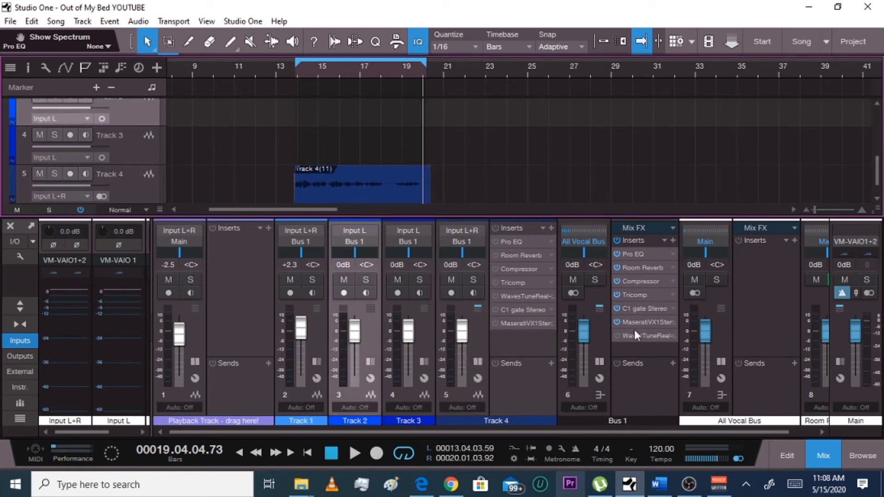
{"action": "left_click", "coordinate": [673, 337]}
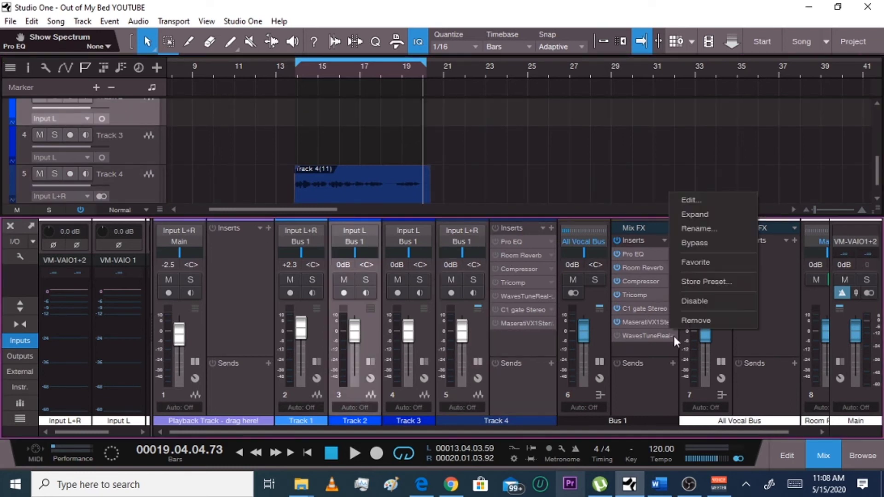
{"action": "left_click", "coordinate": [702, 315]}
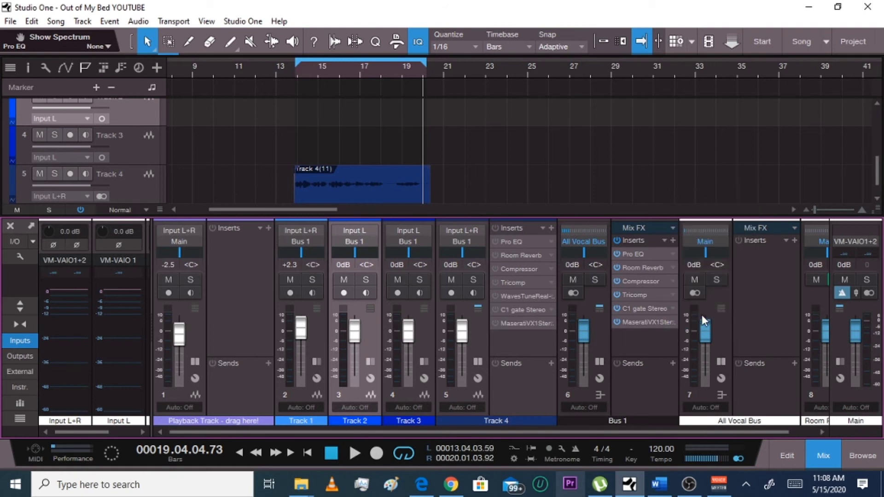
Activate only Waves Tune Real-Time on Track 4 and play back the vocal through the Bus 1 effects, keeping the bus level at 0 dB
{"action": "left_click", "coordinate": [497, 297]}
{"action": "key", "text": "space"}
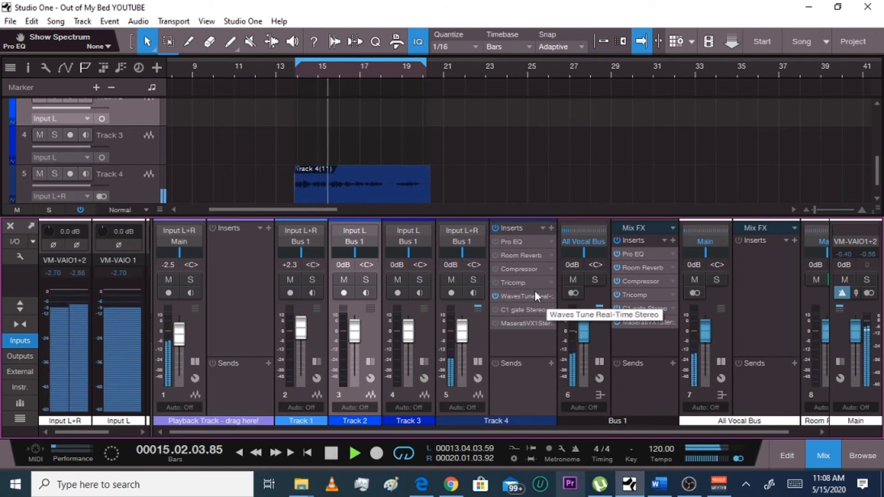
{"action": "key", "text": "space"}
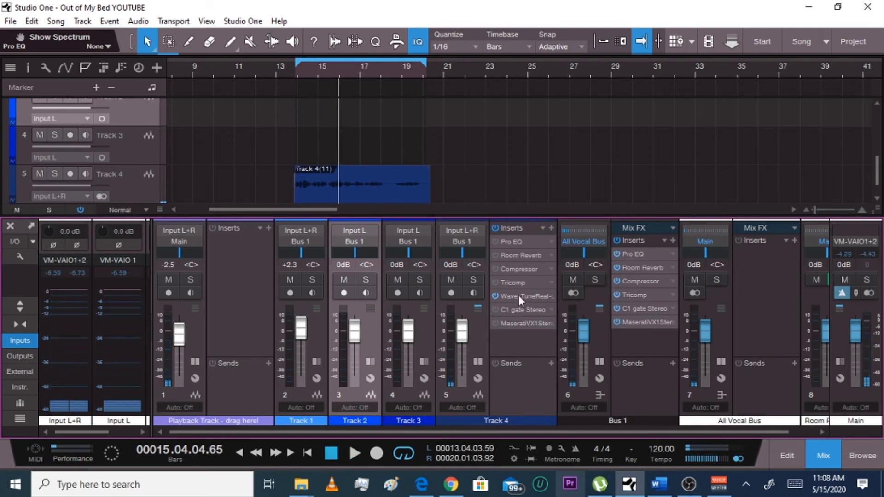
{"action": "key", "text": "space"}
{"action": "mouse_move", "coordinate": [583, 333]}
{"action": "left_mouse_down"}
{"action": "mouse_move", "coordinate": [583, 350]}
{"action": "mouse_move", "coordinate": [585, 329]}
{"action": "left_mouse_up"}
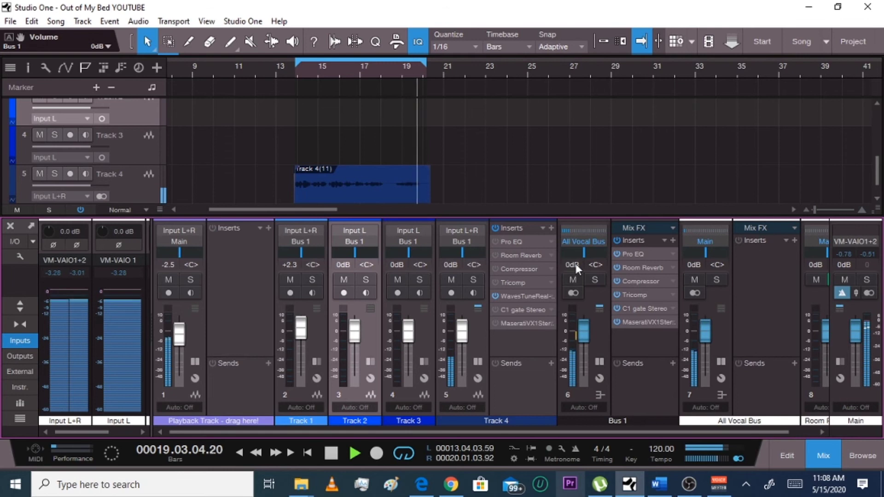
{"action": "key", "text": "space"}
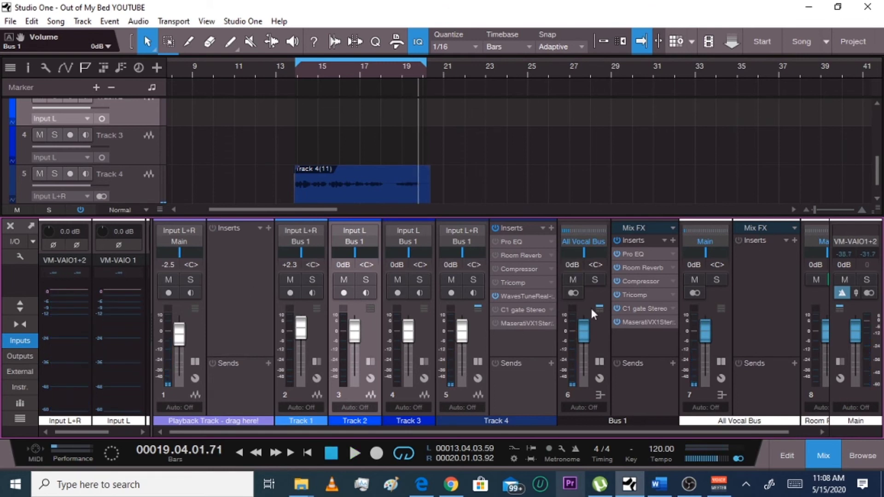
Hide the mixer and review the audio device settings in the audio setup options, leaving them without changes
{"action": "left_click", "coordinate": [824, 455]}
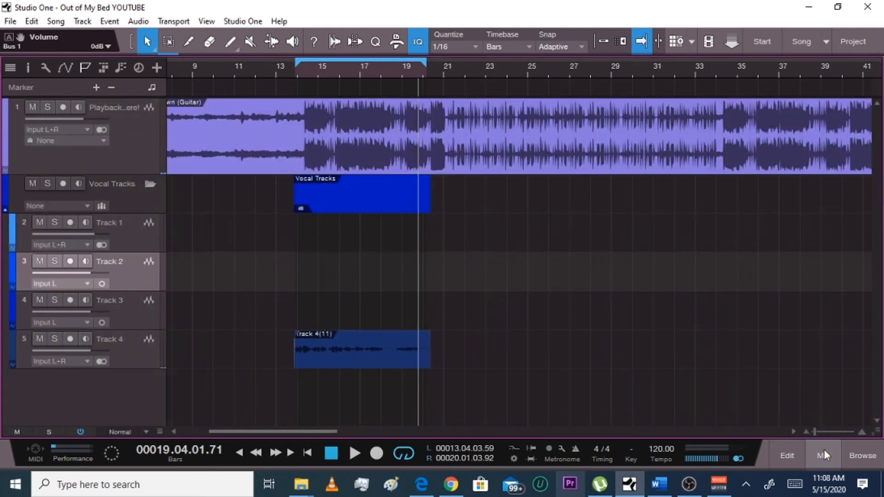
{"action": "left_click", "coordinate": [240, 23]}
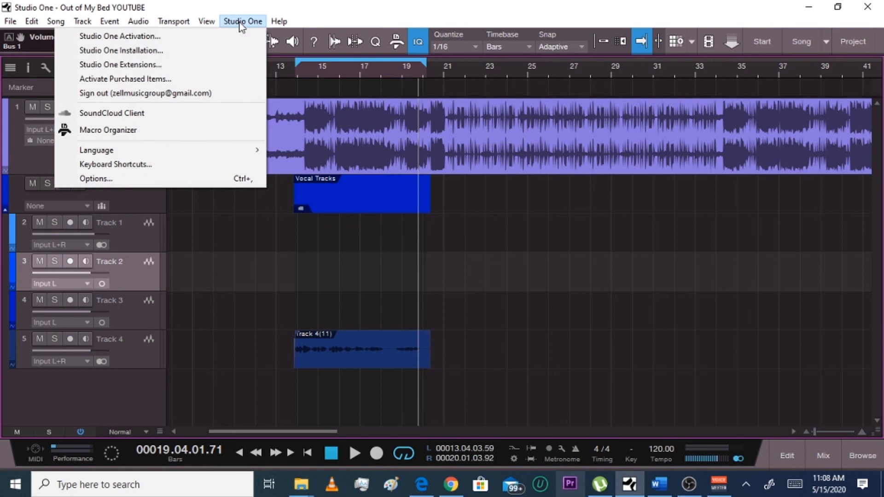
{"action": "left_click", "coordinate": [126, 180]}
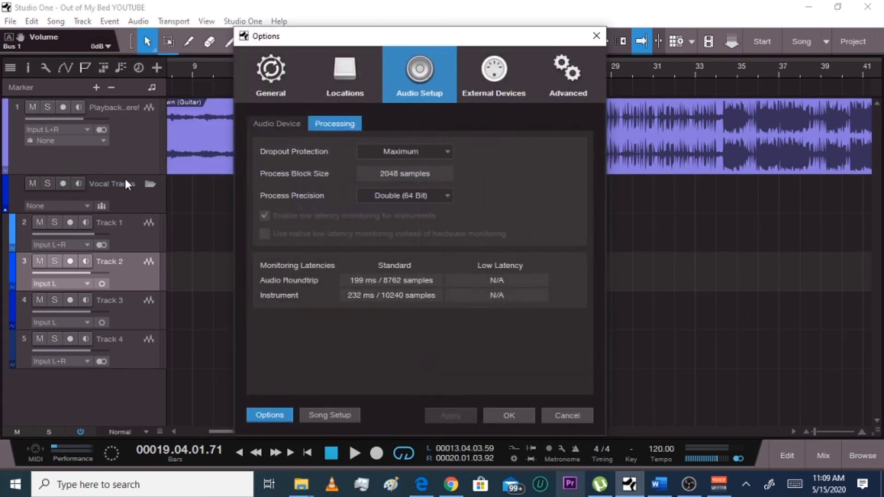
{"action": "left_click", "coordinate": [278, 125]}
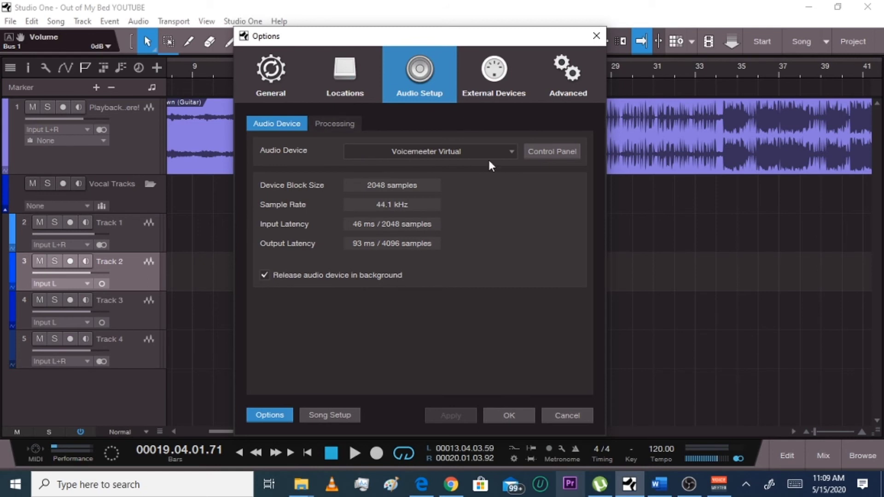
{"action": "left_click", "coordinate": [543, 420]}
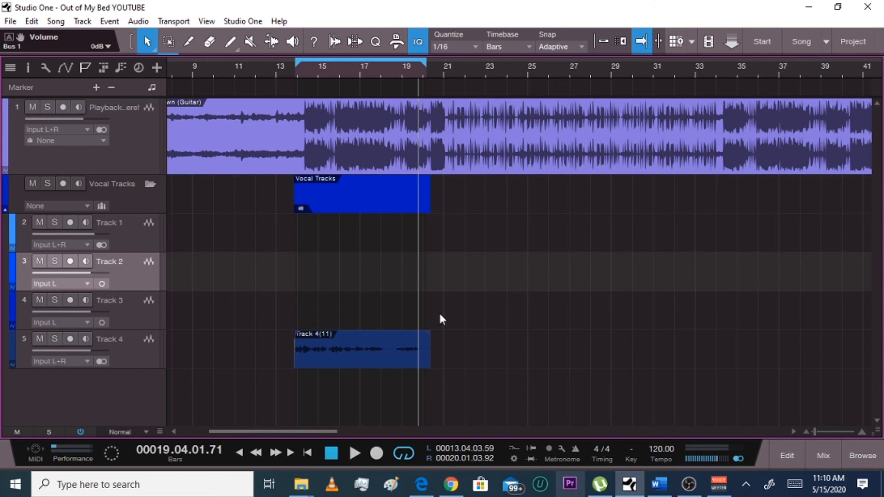
Show the mixer and the browser to look over the routing, and hide both again
{"action": "left_click", "coordinate": [819, 453]}
{"action": "left_click", "coordinate": [868, 456]}
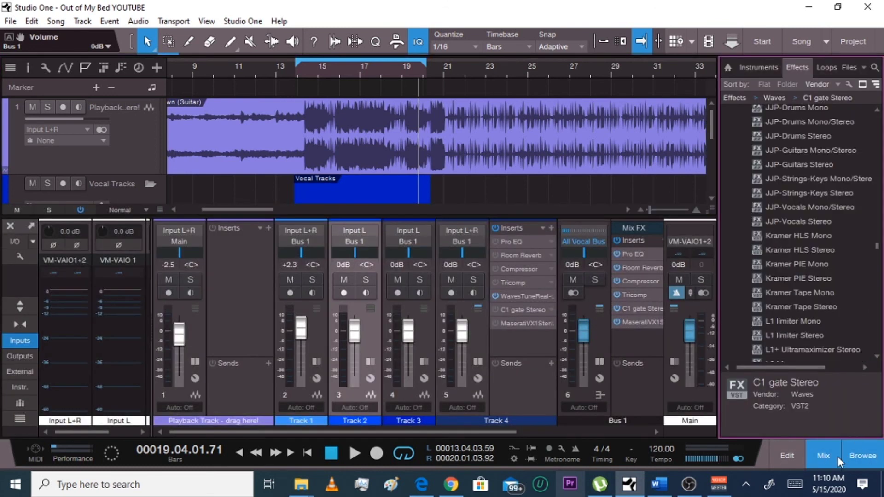
{"action": "left_click", "coordinate": [825, 459]}
{"action": "left_click", "coordinate": [852, 459]}
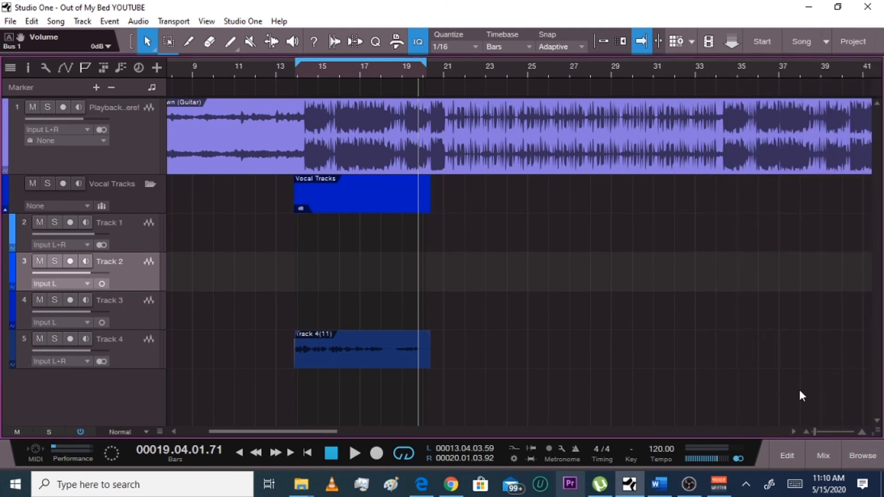
{"action": "left_click", "coordinate": [831, 450]}
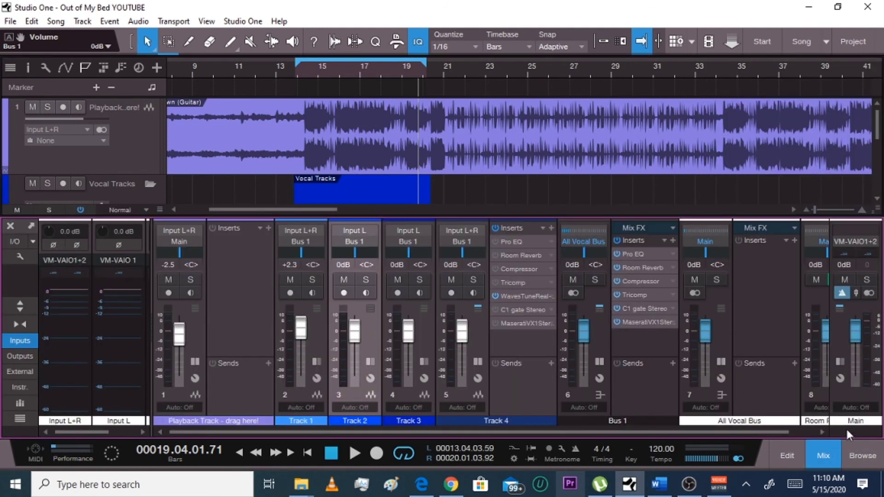
{"action": "left_click", "coordinate": [833, 461]}
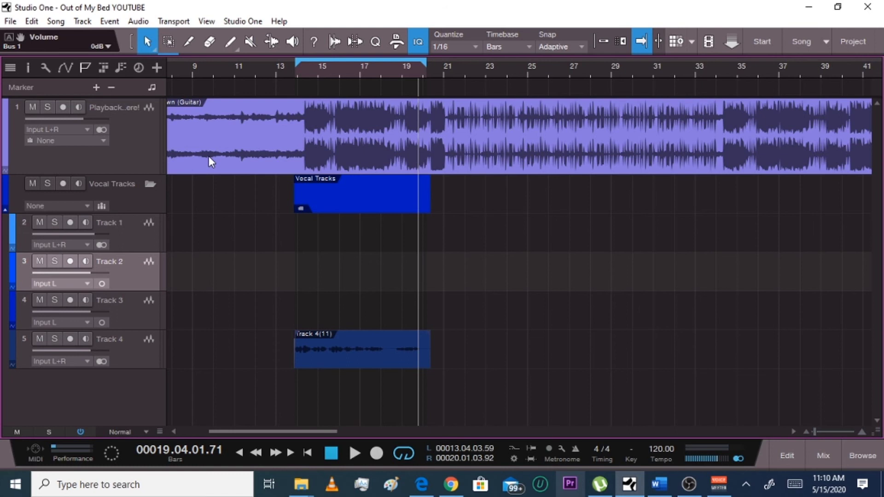
Switch Track 4 from stereo to mono, using Input L
{"action": "left_click", "coordinate": [119, 362]}
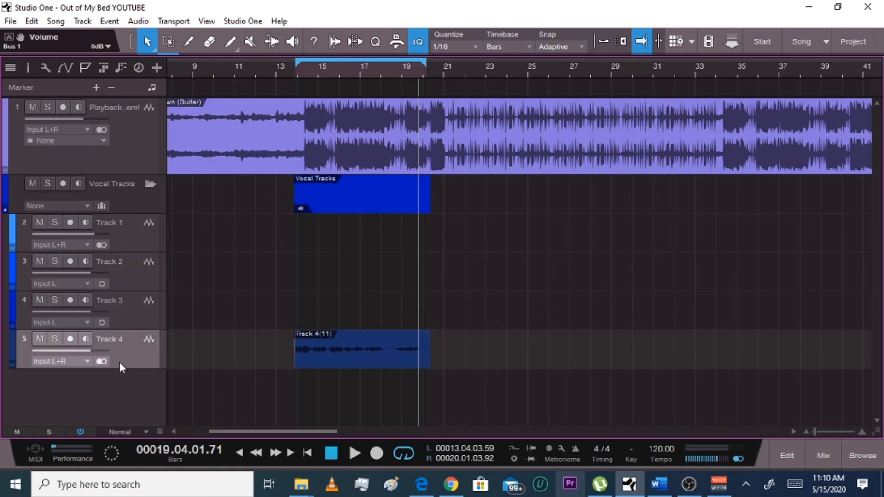
{"action": "left_click", "coordinate": [101, 362]}
Add one mono audio track named Male with Input L and the Main output, and remove it again
{"action": "left_click", "coordinate": [83, 22]}
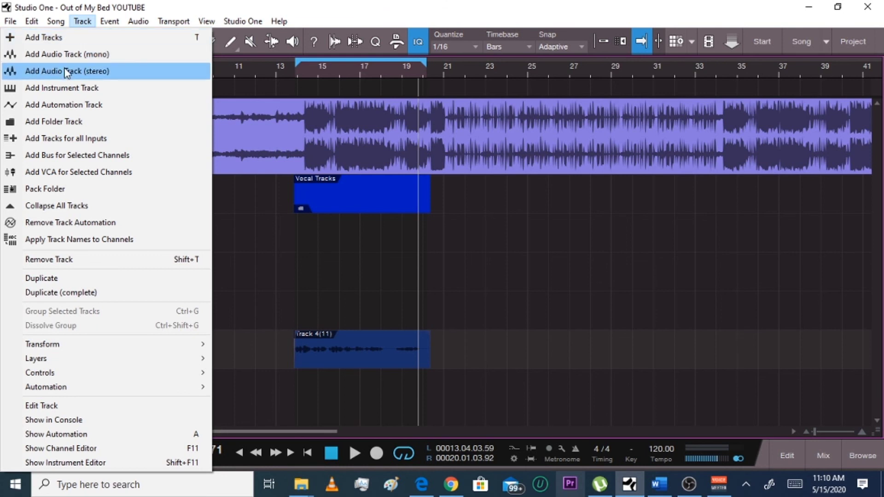
{"action": "left_click", "coordinate": [41, 41]}
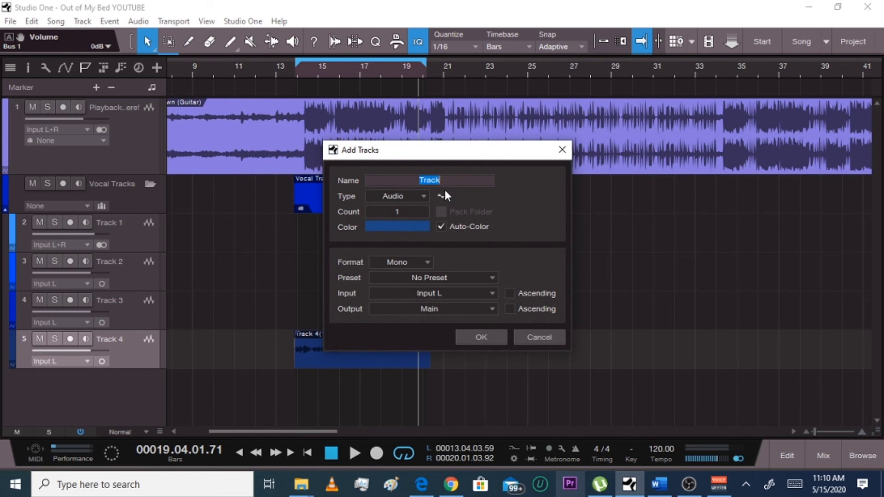
{"action": "type", "text": "Rap"}
{"action": "key", "text": "BackSpace"}
{"action": "key", "text": "BackSpace"}
{"action": "key", "text": "BackSpace"}
{"action": "type", "text": "Male"}
{"action": "left_click", "coordinate": [417, 199]}
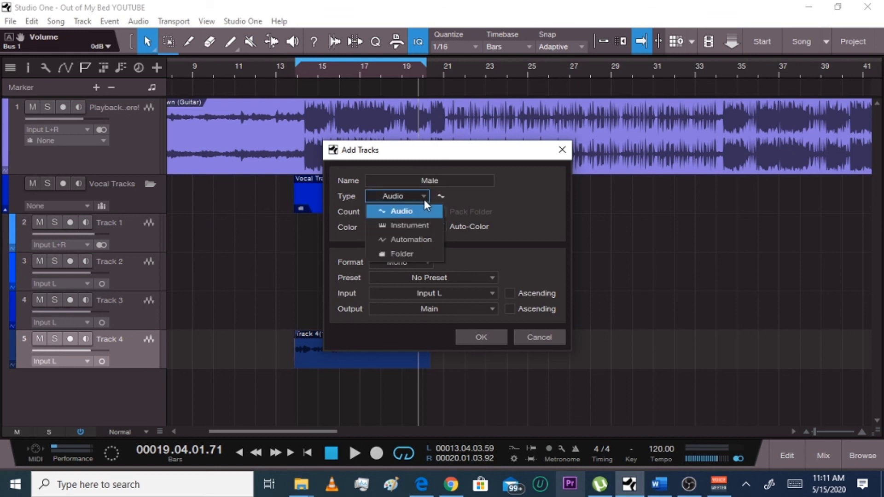
{"action": "left_click", "coordinate": [476, 216]}
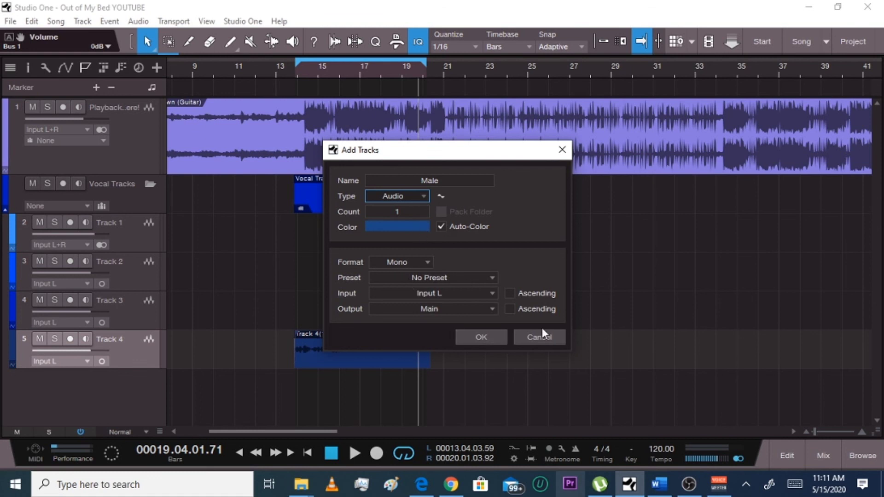
{"action": "left_click", "coordinate": [490, 339]}
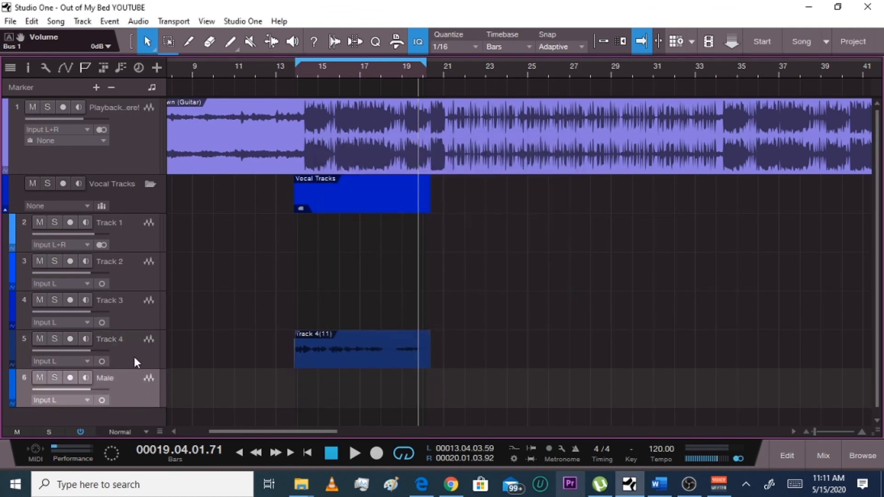
{"action": "right_click", "coordinate": [124, 382]}
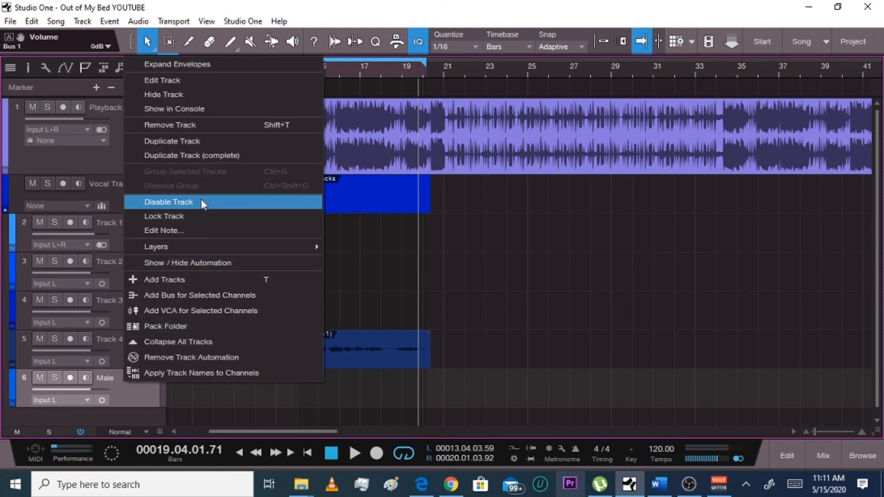
{"action": "left_click", "coordinate": [186, 128]}
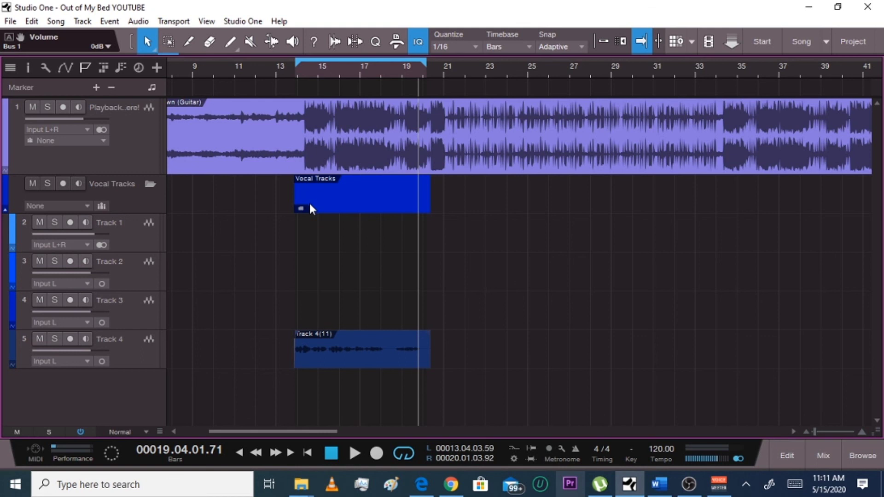
Show the mixer with the track and bus channels
{"action": "left_click", "coordinate": [834, 450]}
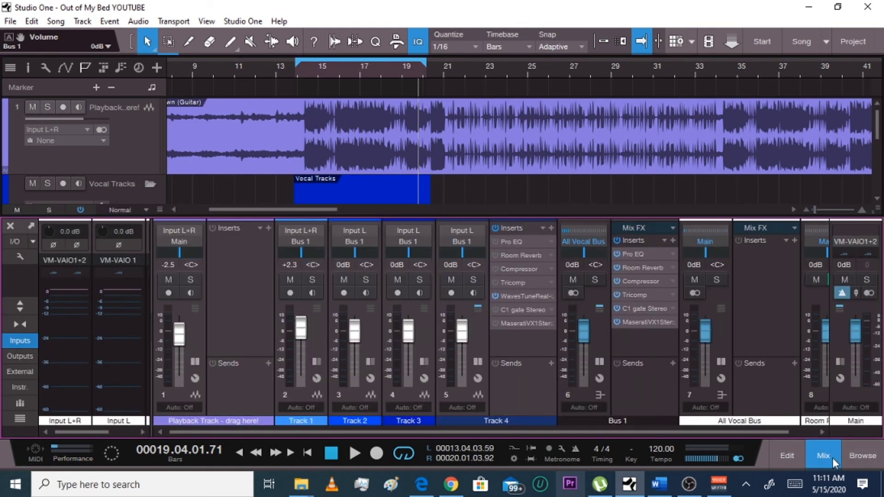